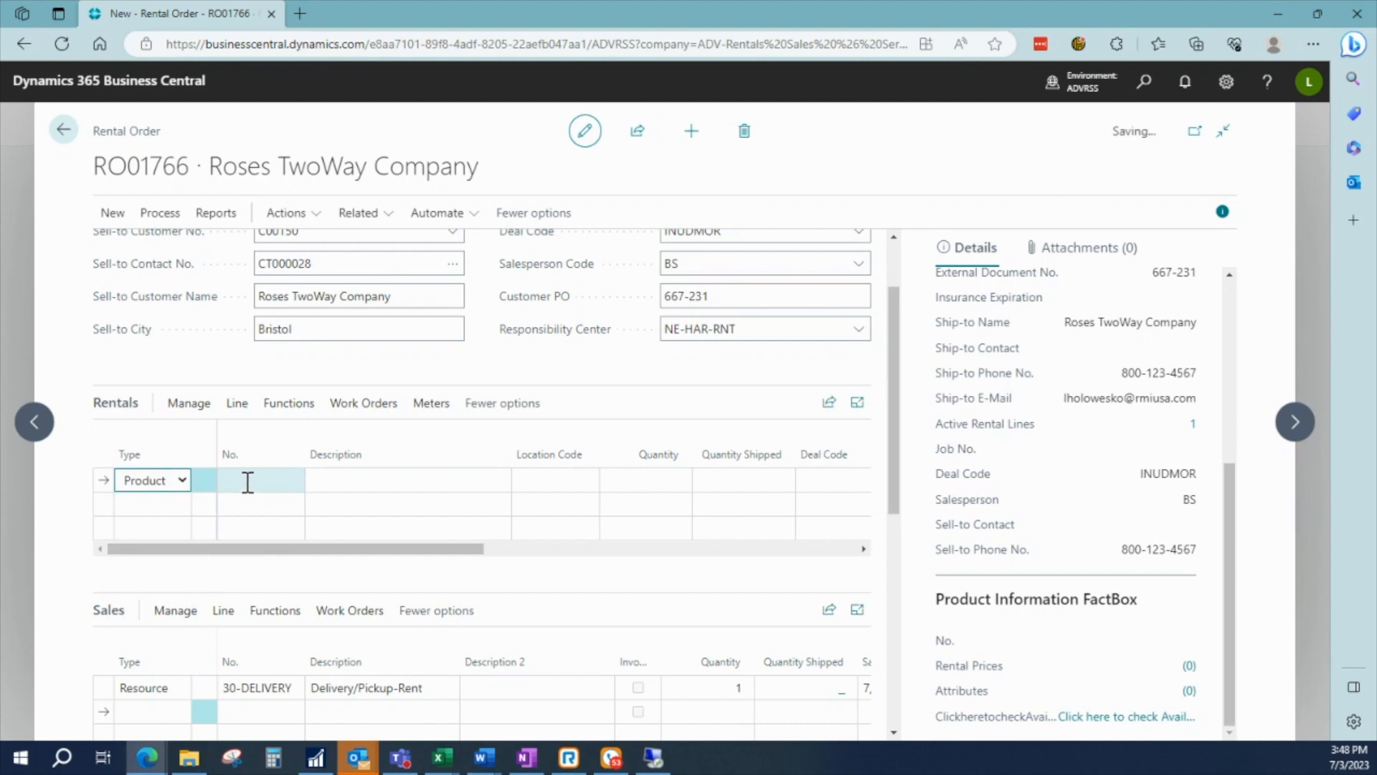
- Choose the 4' FENCE PANEL product for the first rental line of the order
{"action": "left_click", "coordinate": [247, 482]}
{"action": "type", "text": "0"}
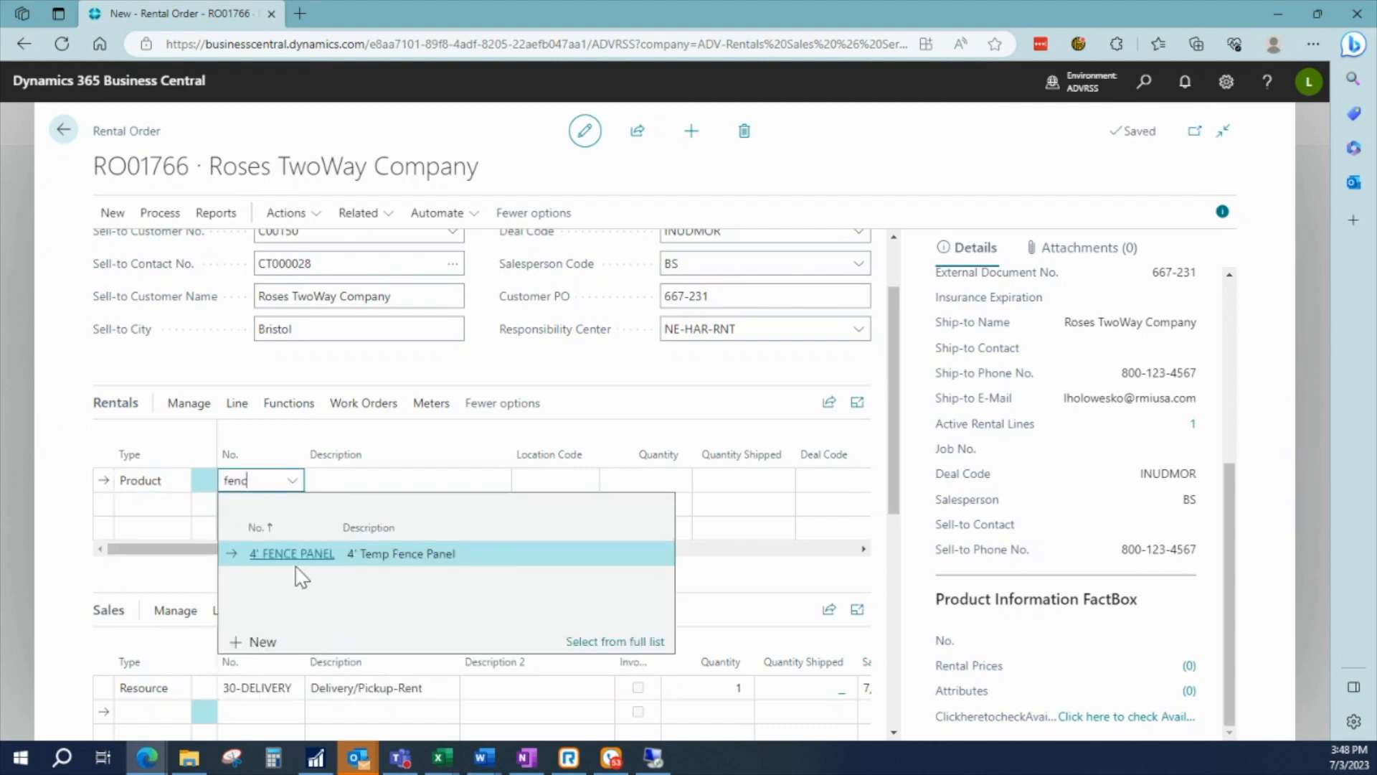
{"action": "left_click", "coordinate": [297, 558]}
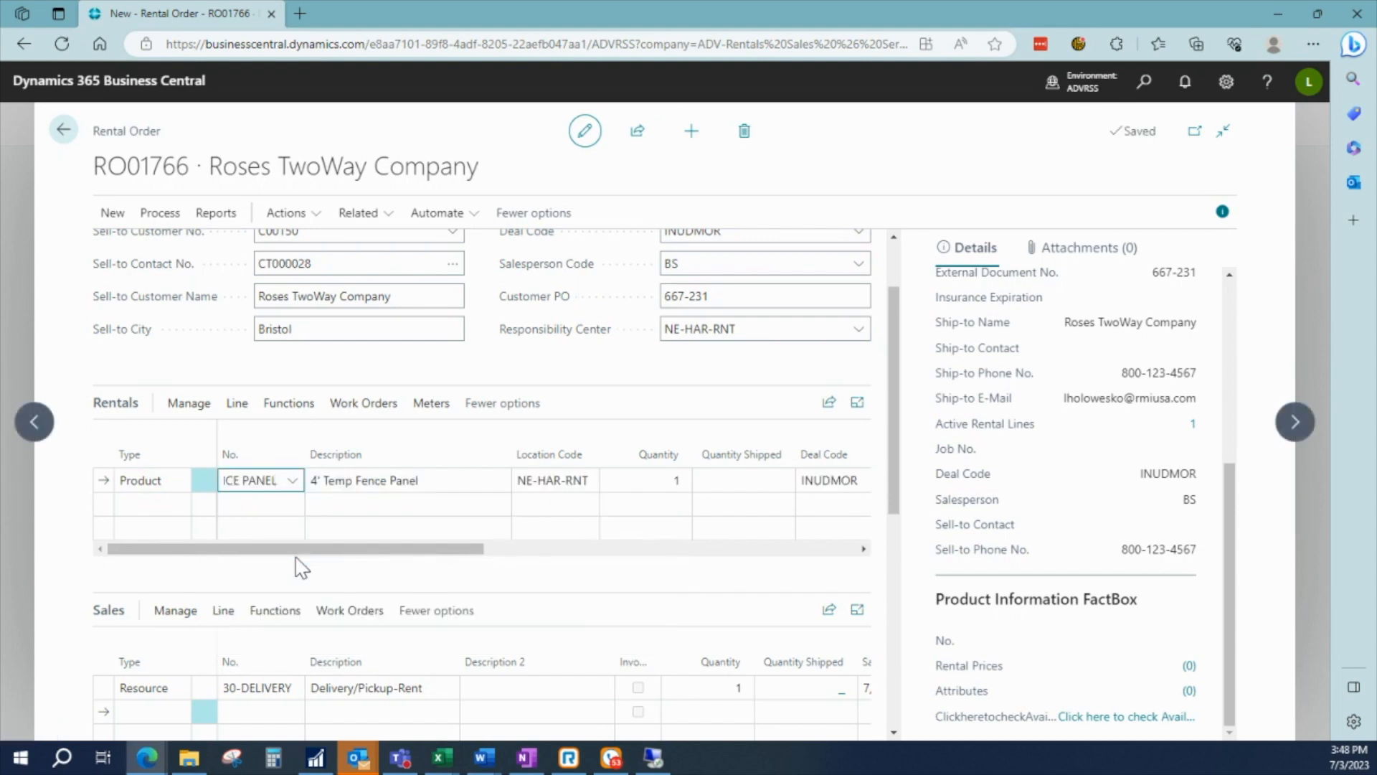
- Set the fence panel line's quantity to 20 and accept its Delivery/Pickup-Rent accessory
{"action": "key", "text": "Tab"}
{"action": "key", "text": "Tab"}
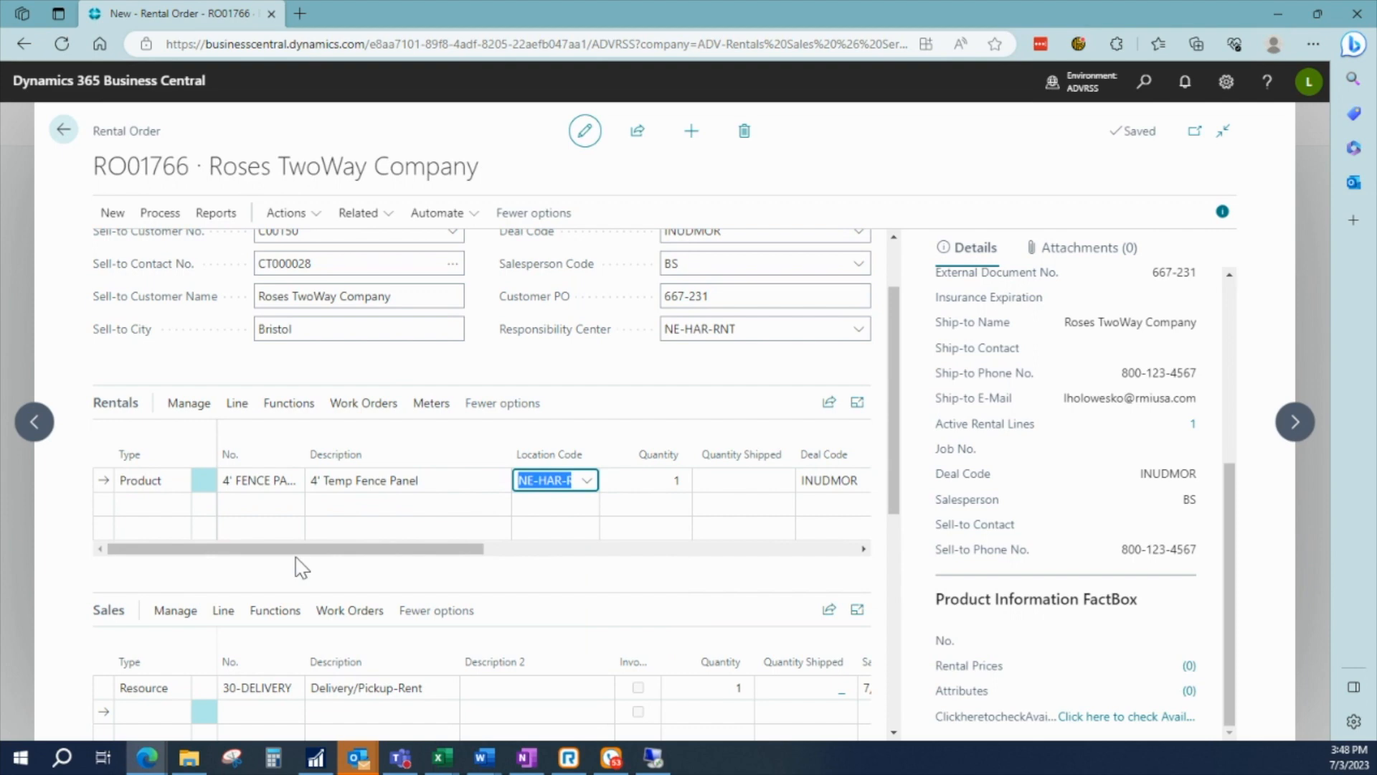
{"action": "key", "text": "Tab"}
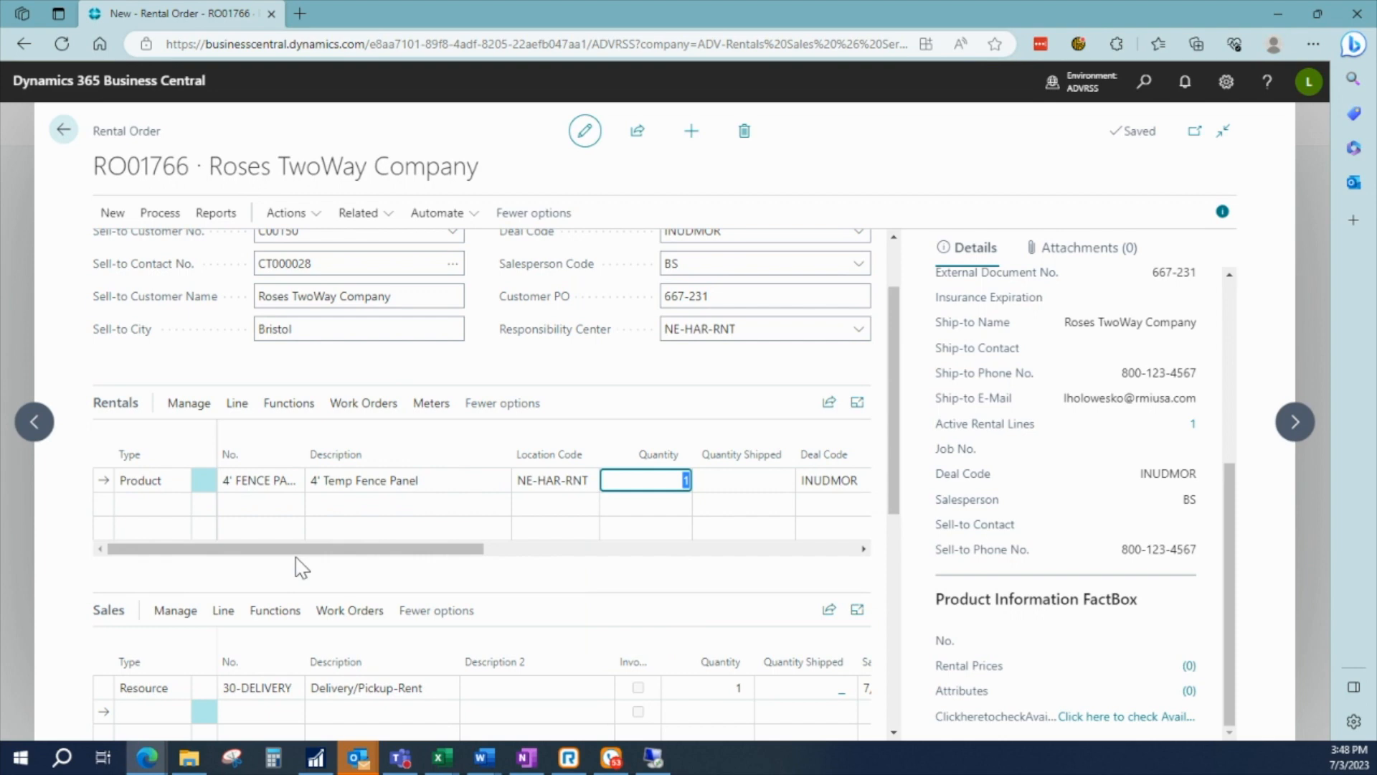
{"action": "type", "text": "20"}
{"action": "key", "text": "Tab"}
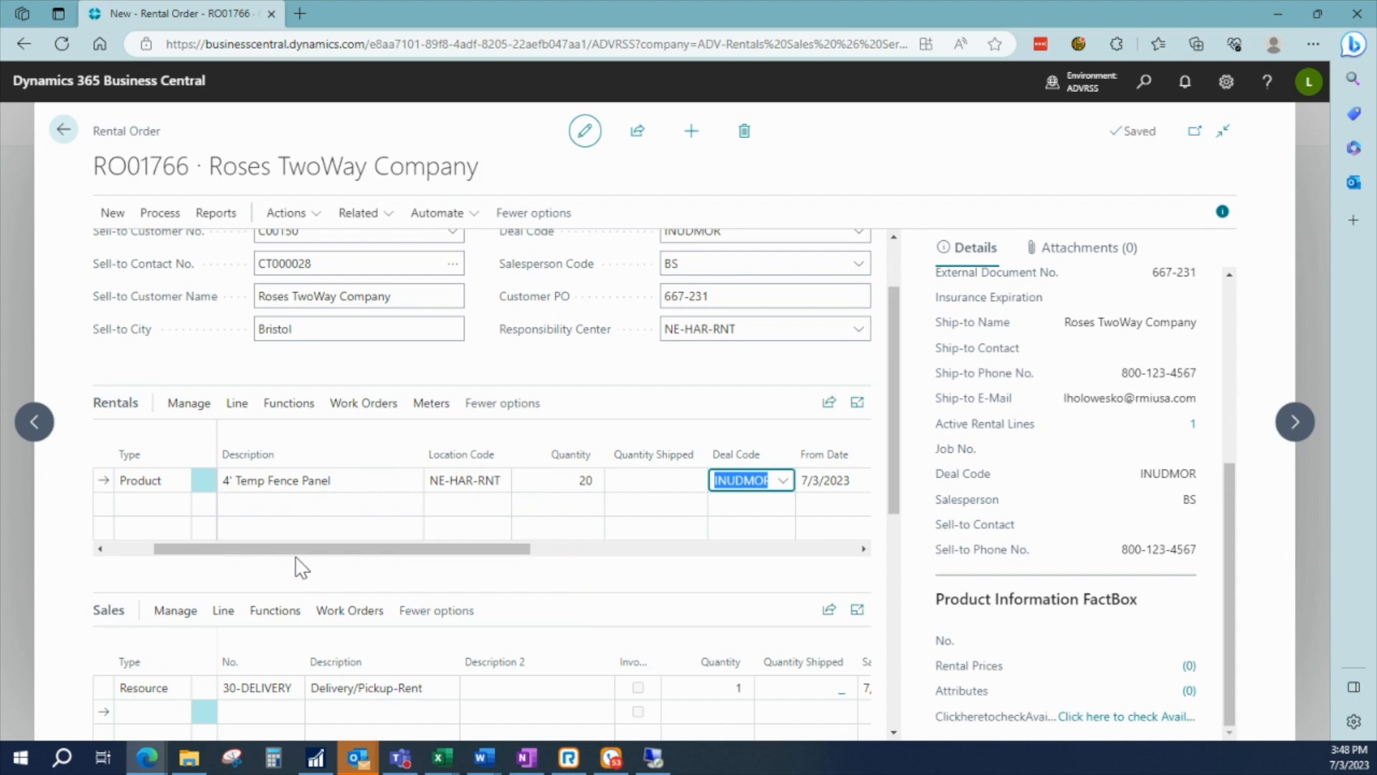
{"action": "key", "text": "Down"}
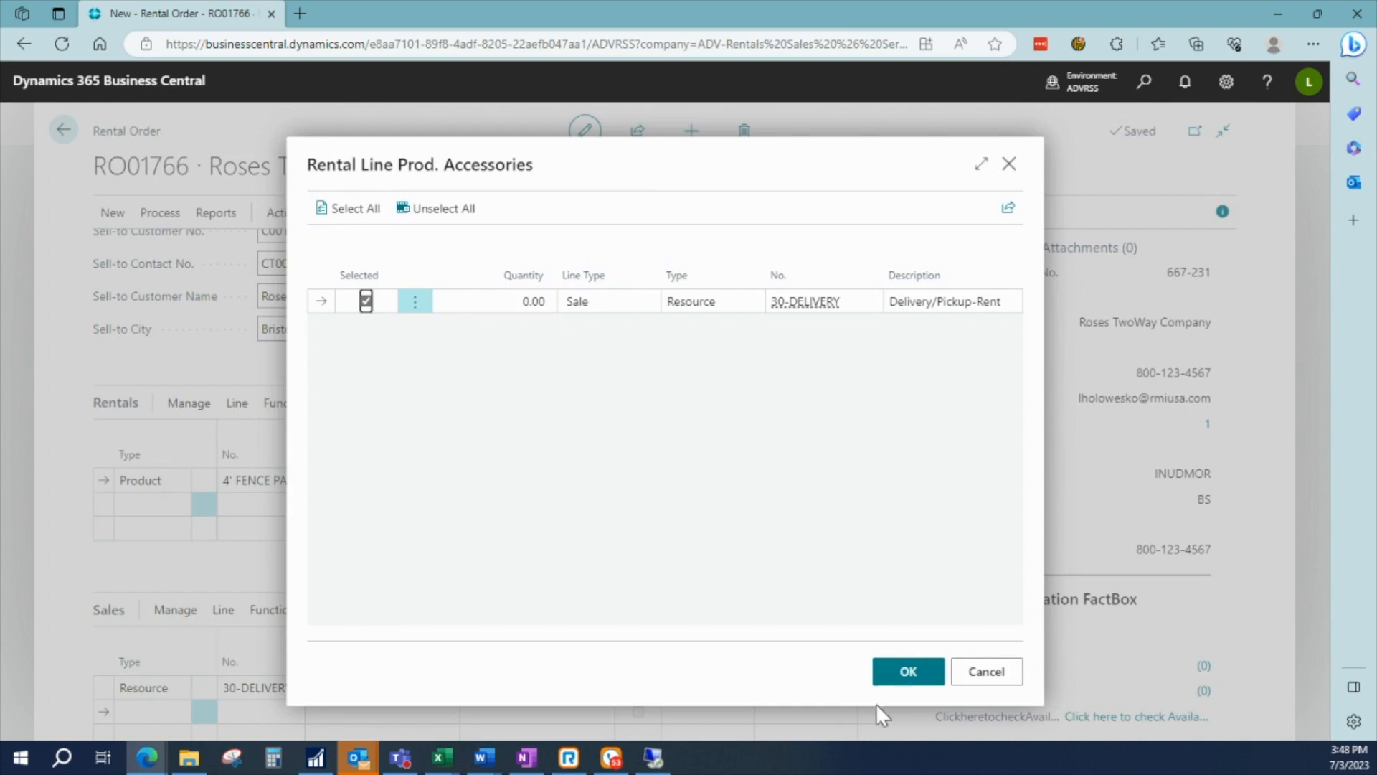
{"action": "left_click", "coordinate": [935, 681]}
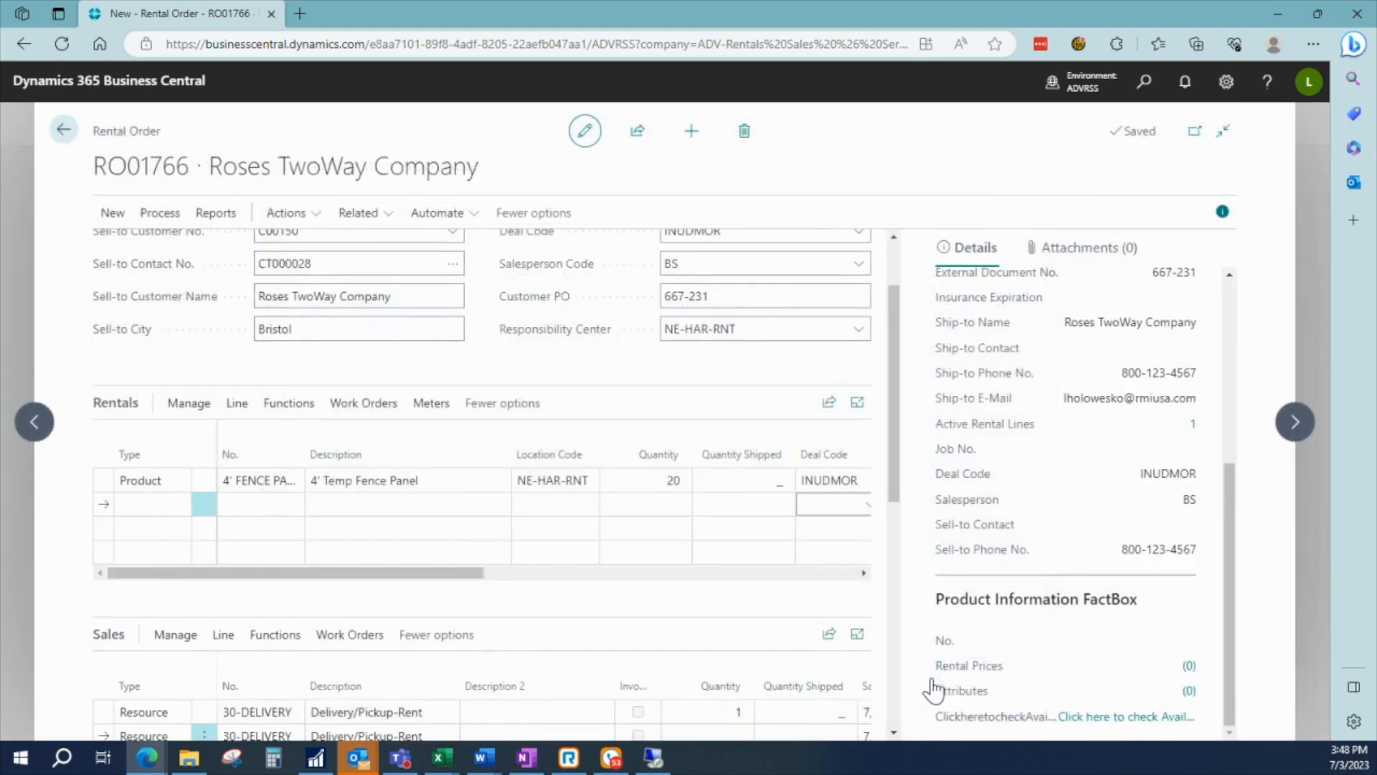
- Set the unit price of the second Delivery/Pickup-Rent sales line to 150
{"action": "scroll", "coordinate": [890, 445], "scroll_direction": "down", "scroll_amount": 2}
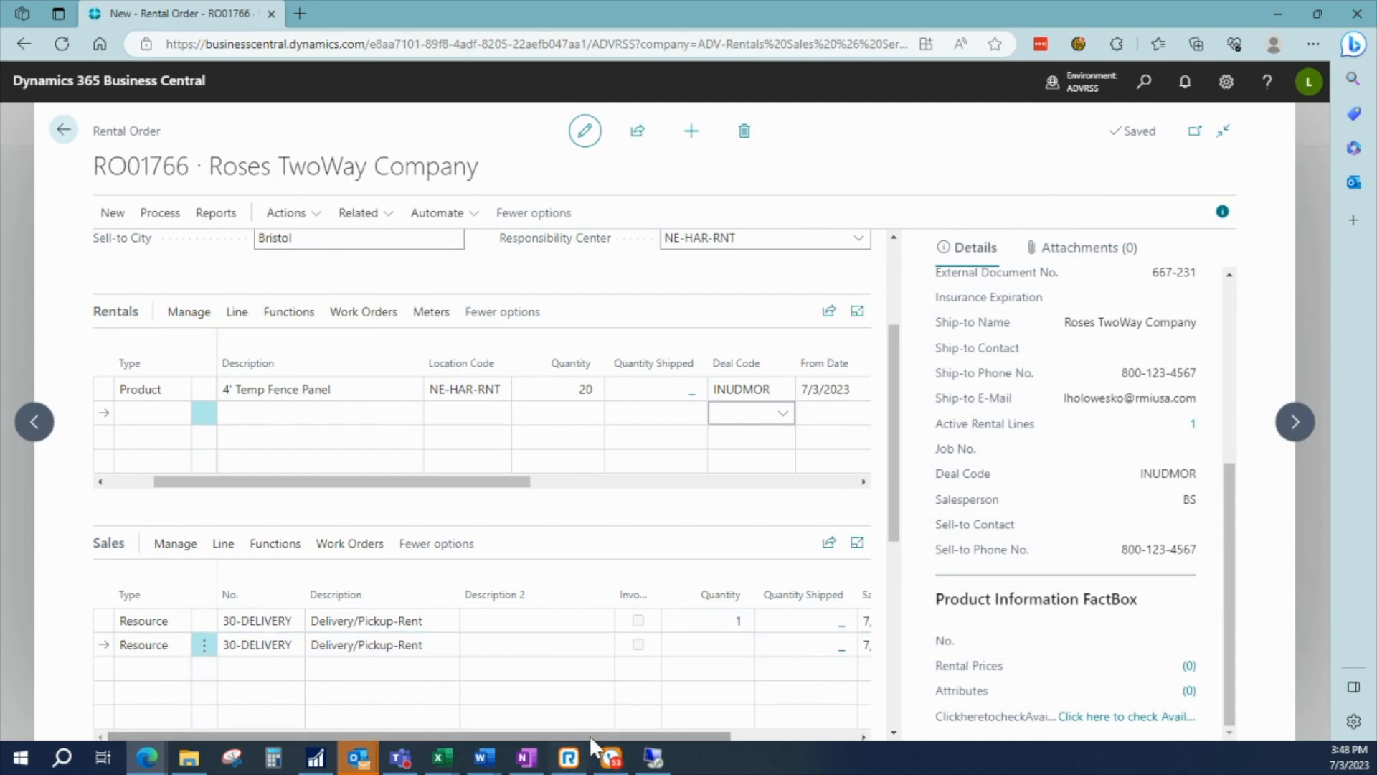
{"action": "left_click_drag", "start_coordinate": [588, 735], "coordinate": [716, 734]}
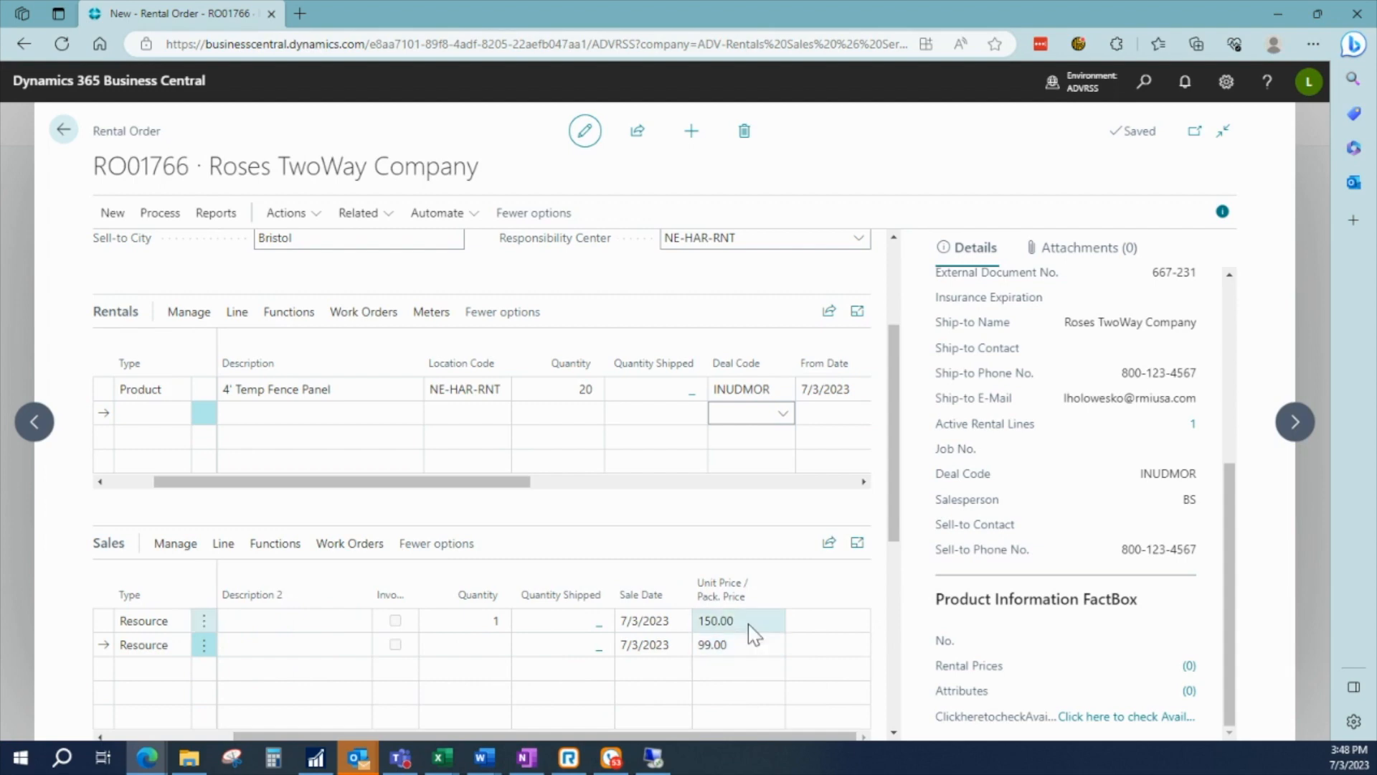
{"action": "left_click", "coordinate": [738, 643]}
{"action": "type", "text": "150"}
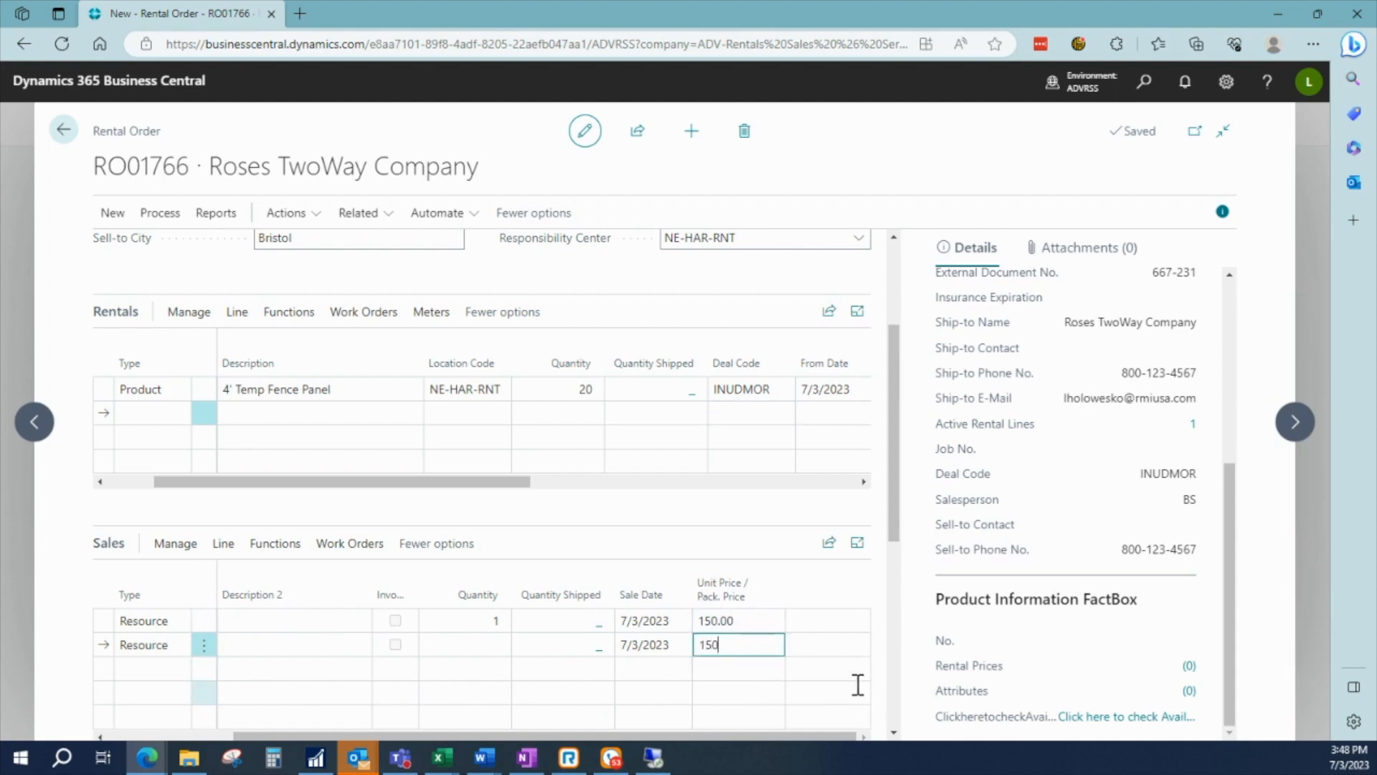
{"action": "key", "text": "Return"}
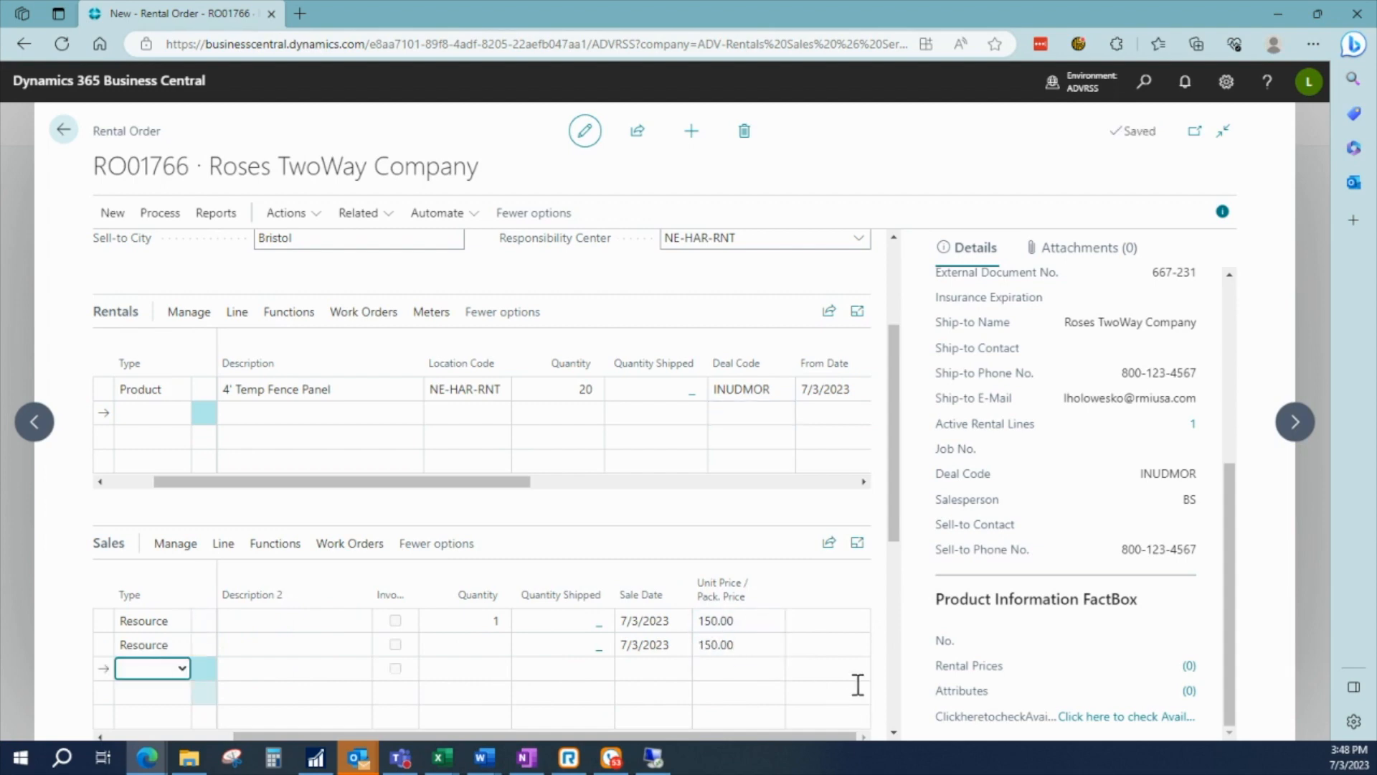
- Set the quantity of the second Delivery/Pickup-Rent sales line to 1
{"action": "key", "text": "Up"}
{"action": "key", "text": "Up"}
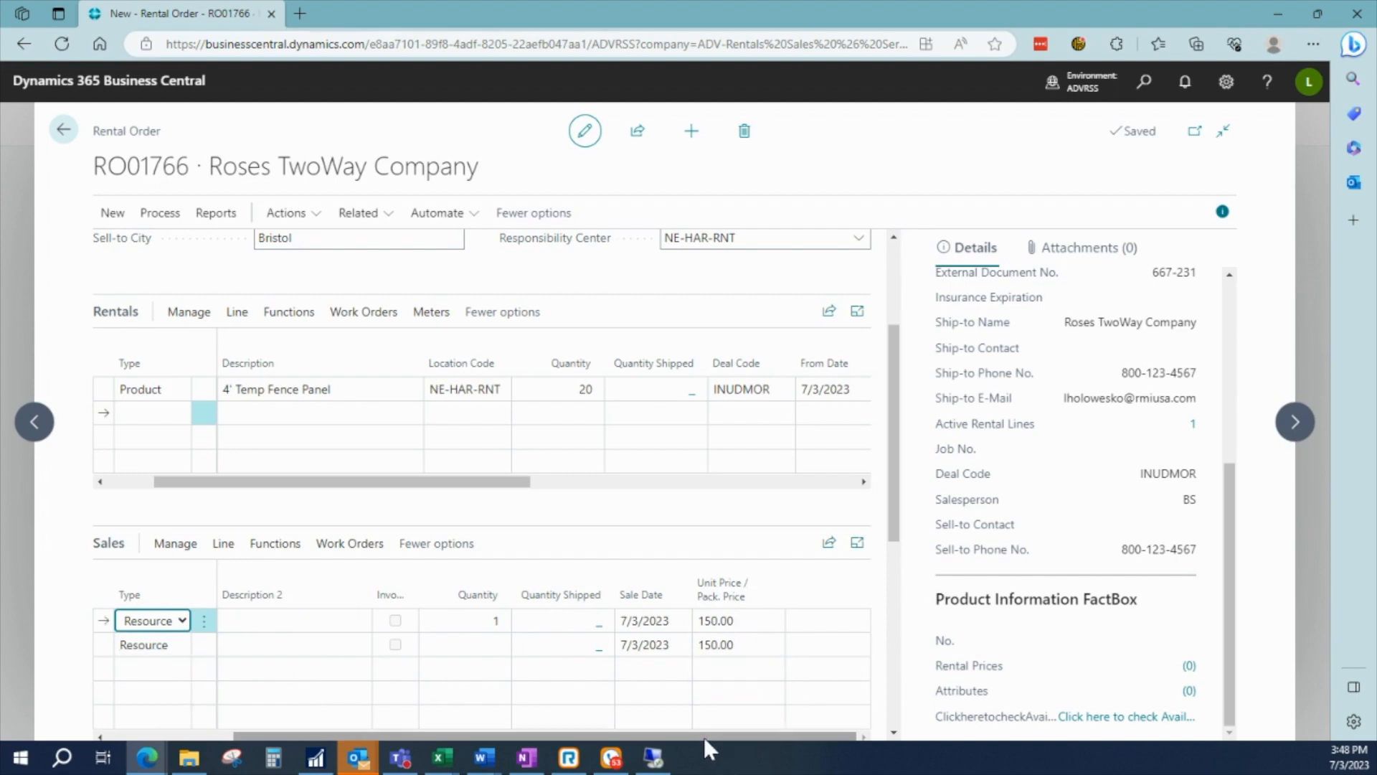
{"action": "left_click_drag", "start_coordinate": [704, 736], "coordinate": [215, 717]}
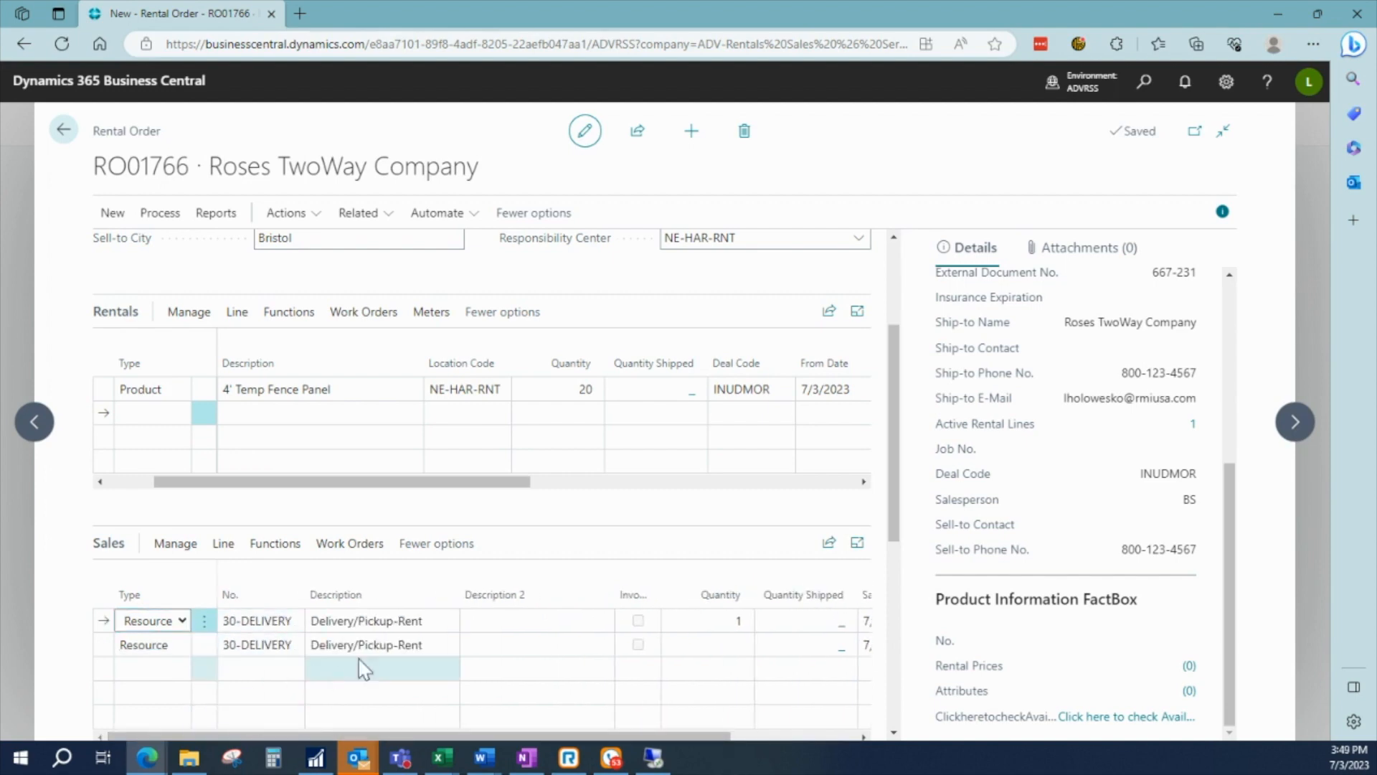
{"action": "left_click", "coordinate": [743, 646]}
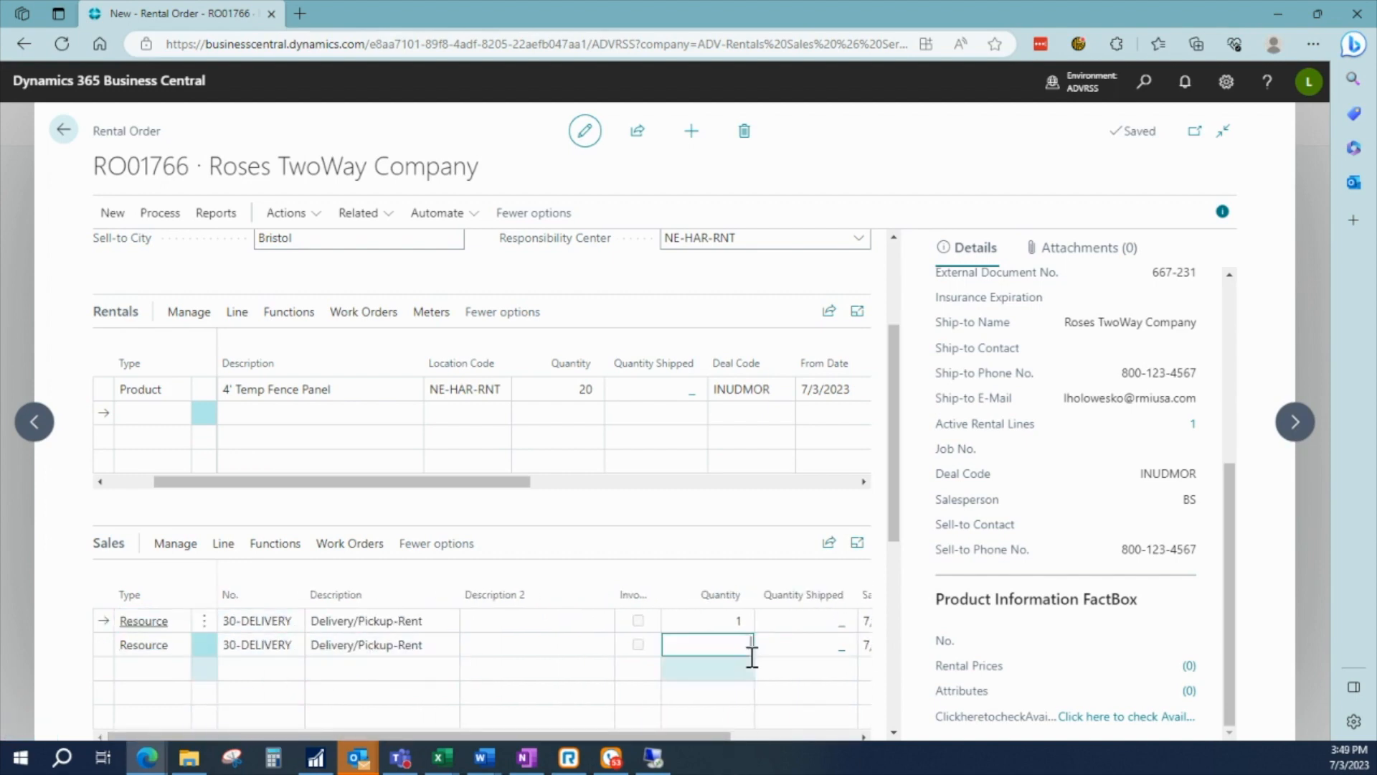
{"action": "type", "text": "1"}
{"action": "key", "text": "Tab"}
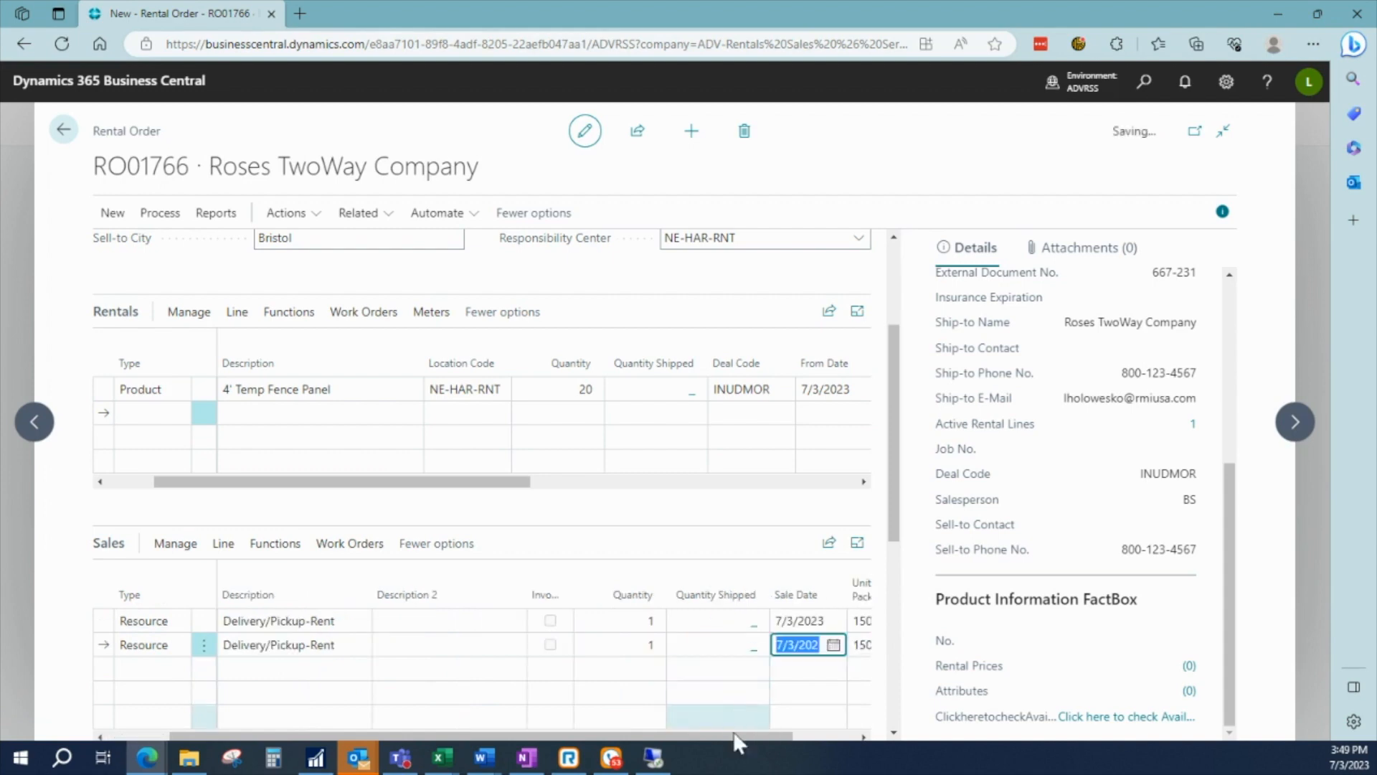
- Check the fence panel's availability by period at the NE-HAR-RNT location, including owned and in-stock amounts, then close the overview
{"action": "left_click", "coordinate": [363, 393]}
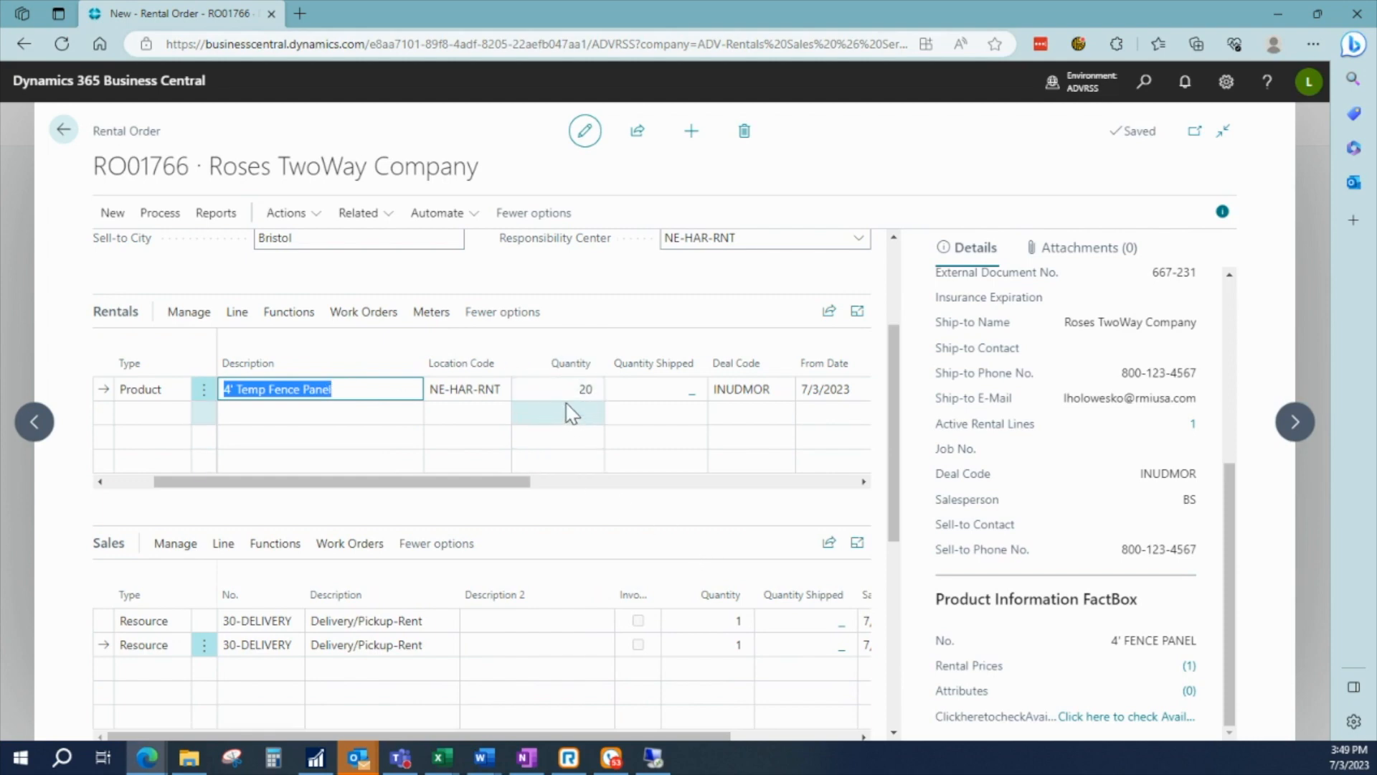
{"action": "left_click", "coordinate": [1155, 717]}
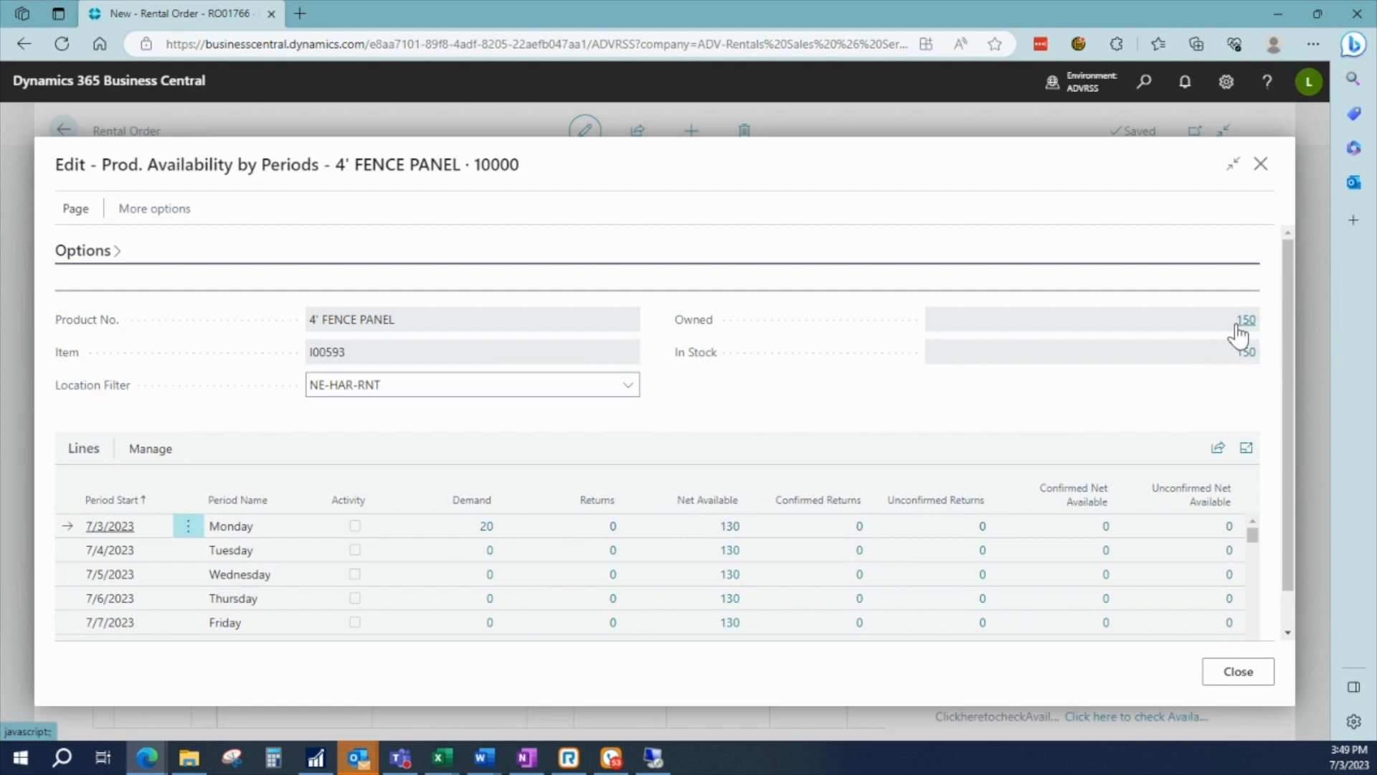
{"action": "left_click", "coordinate": [408, 392]}
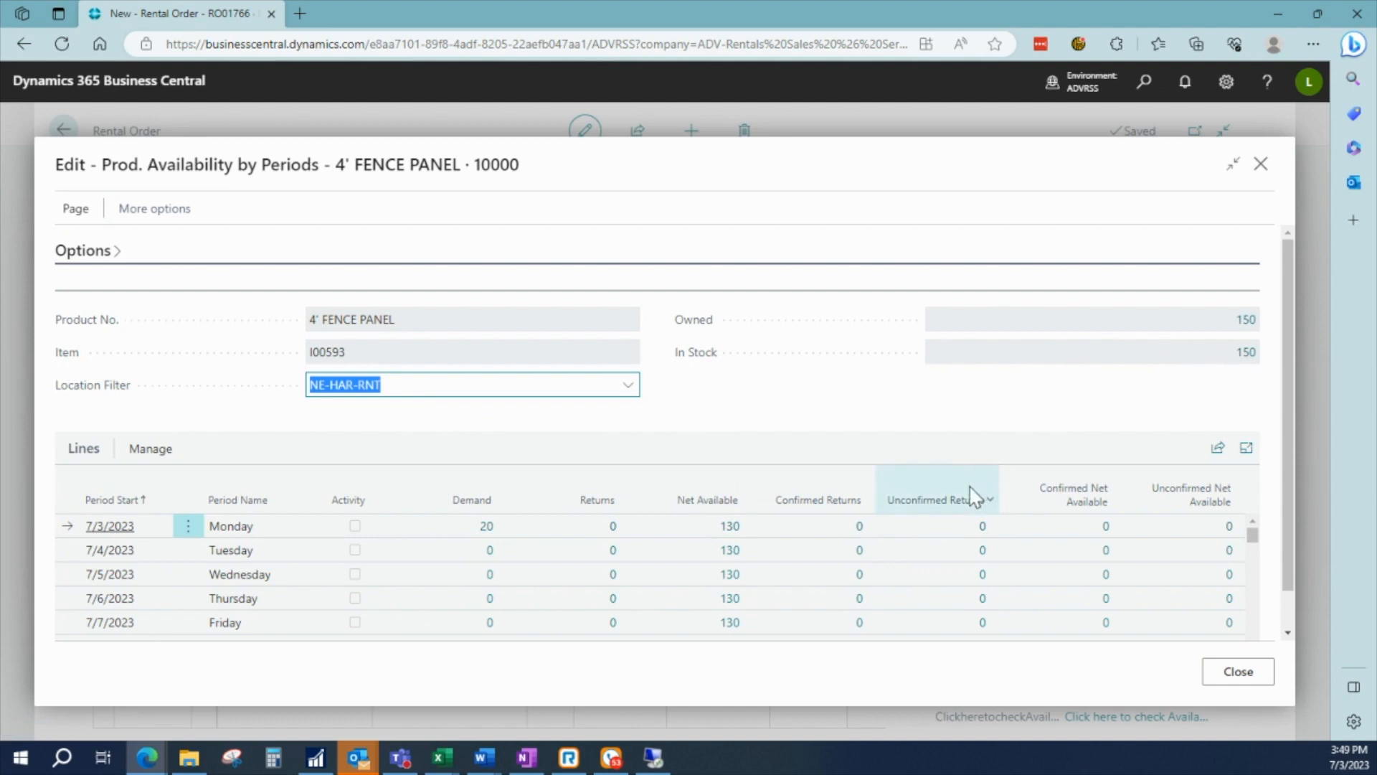
{"action": "mouse_move", "coordinate": [979, 500]}
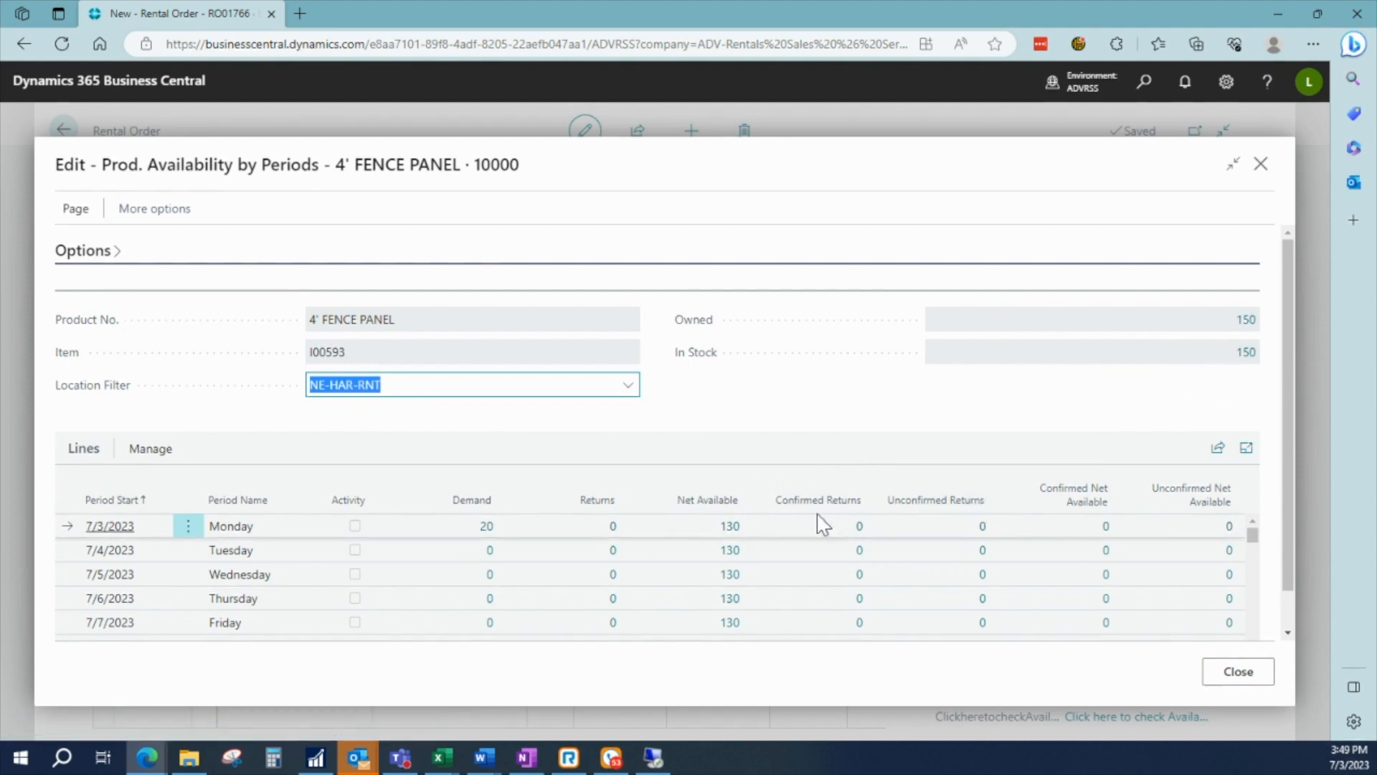
{"action": "left_click", "coordinate": [1241, 675]}
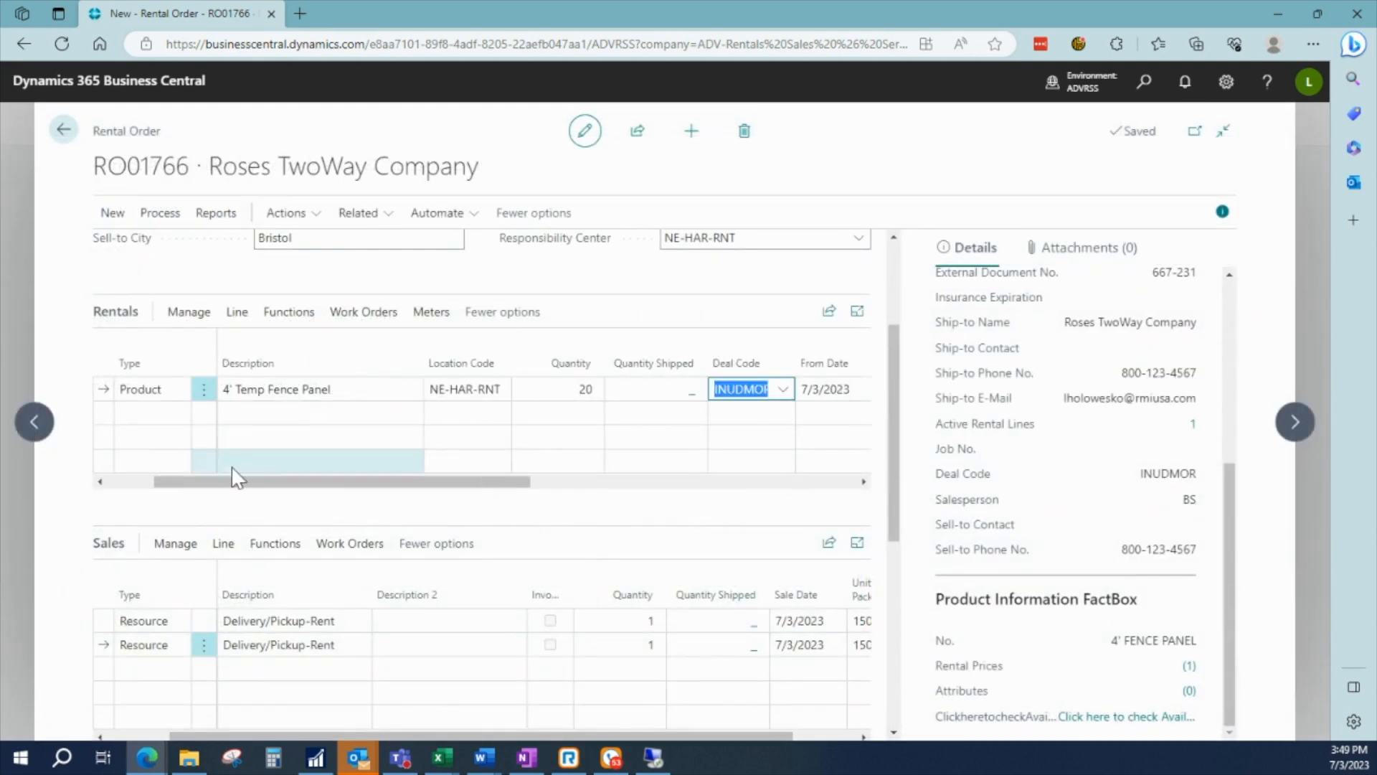
- Post a shipment of 20 fence panels from the rental line's shipping journal, then close the journal
{"action": "left_click", "coordinate": [239, 314]}
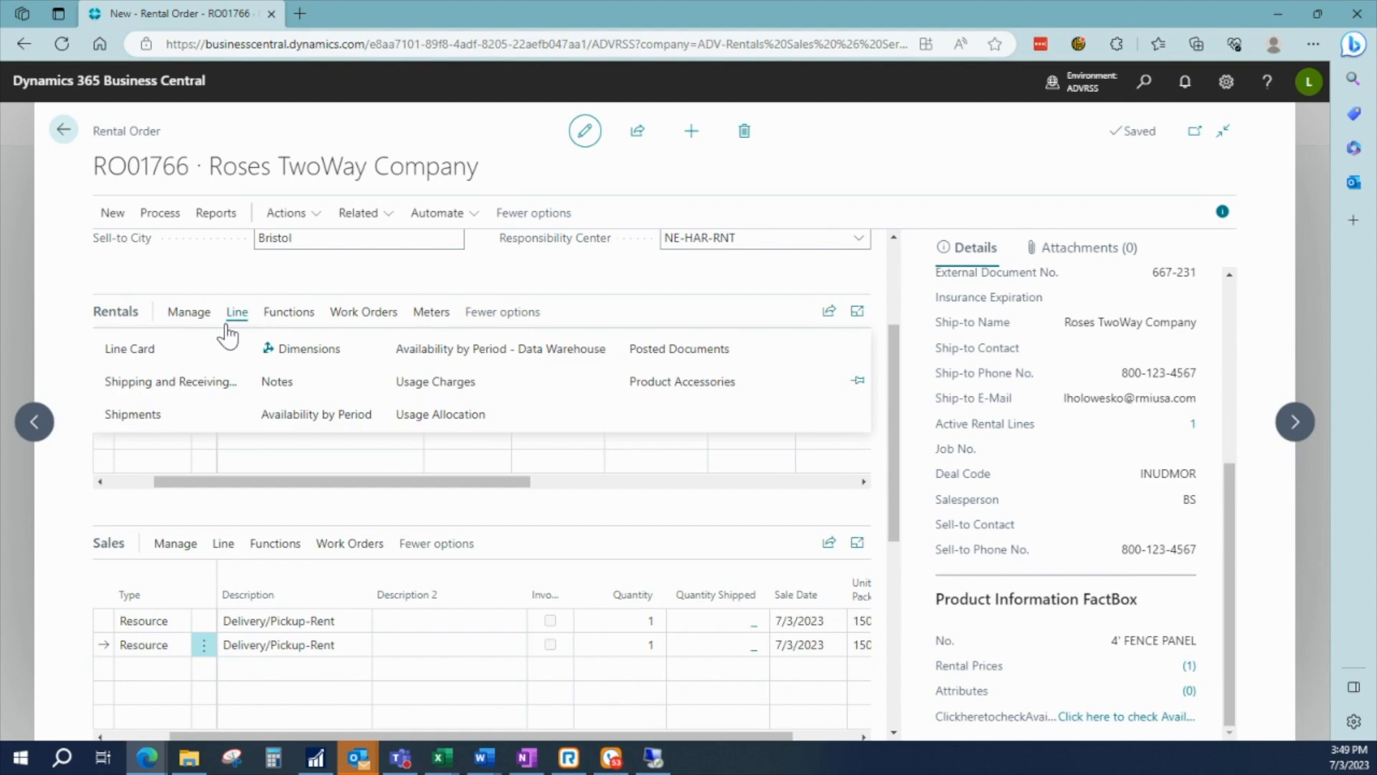
{"action": "left_click", "coordinate": [176, 382]}
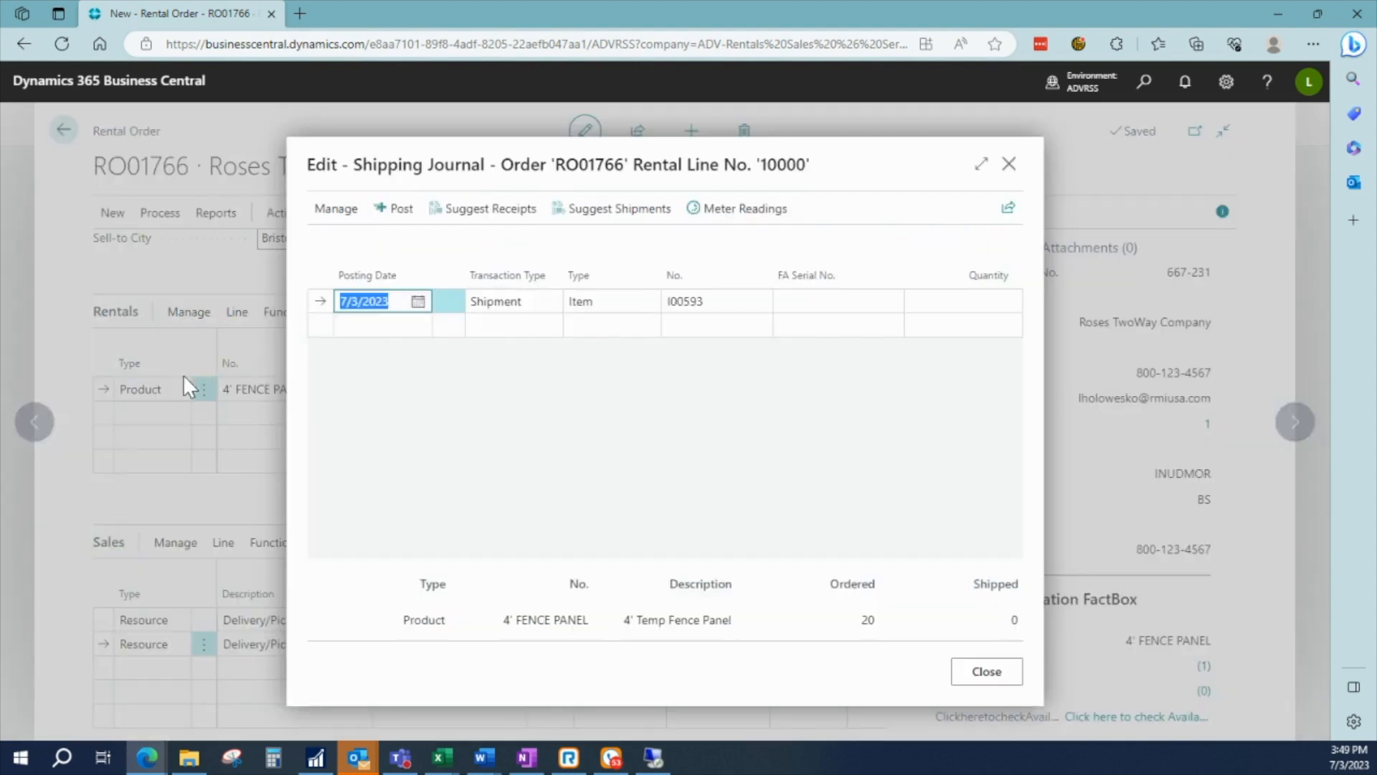
{"action": "left_click", "coordinate": [980, 302]}
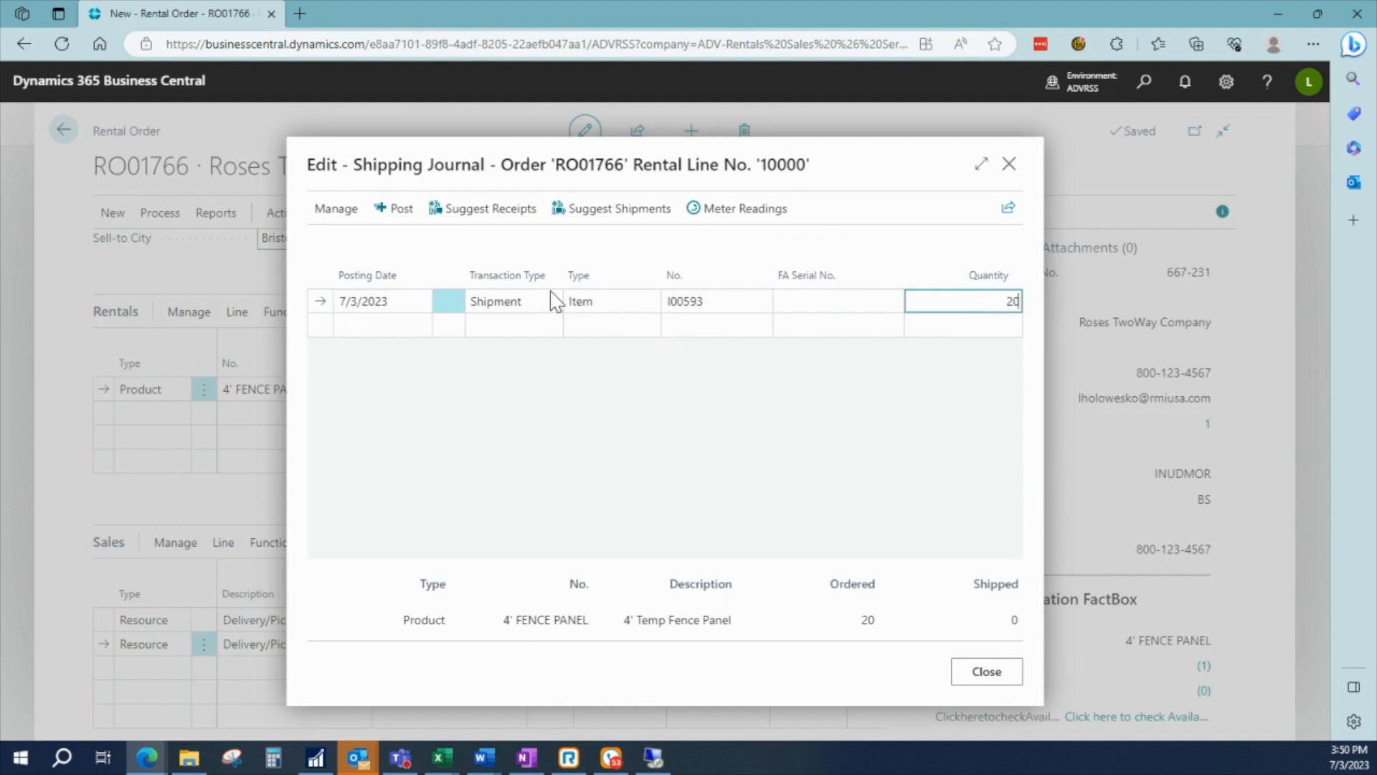
{"action": "left_click", "coordinate": [394, 212]}
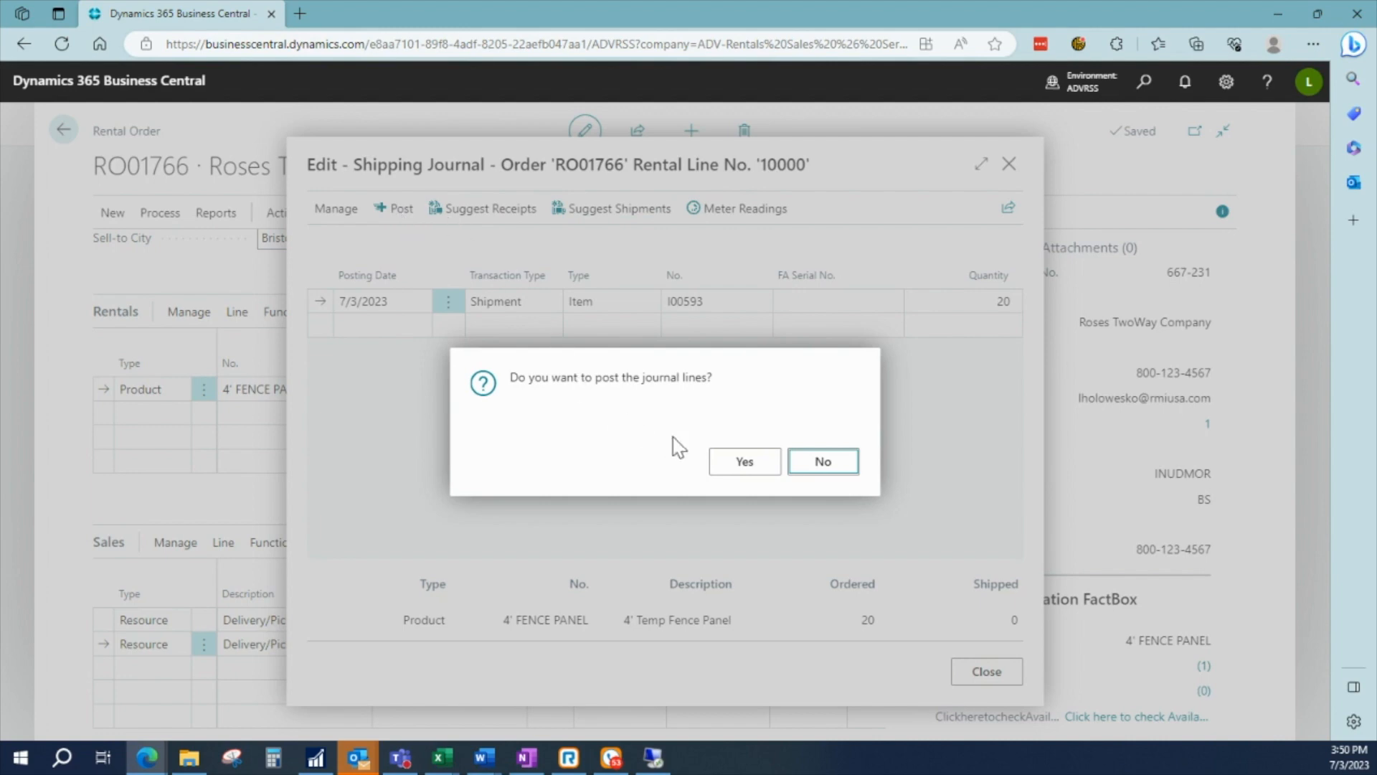
{"action": "left_click", "coordinate": [747, 463]}
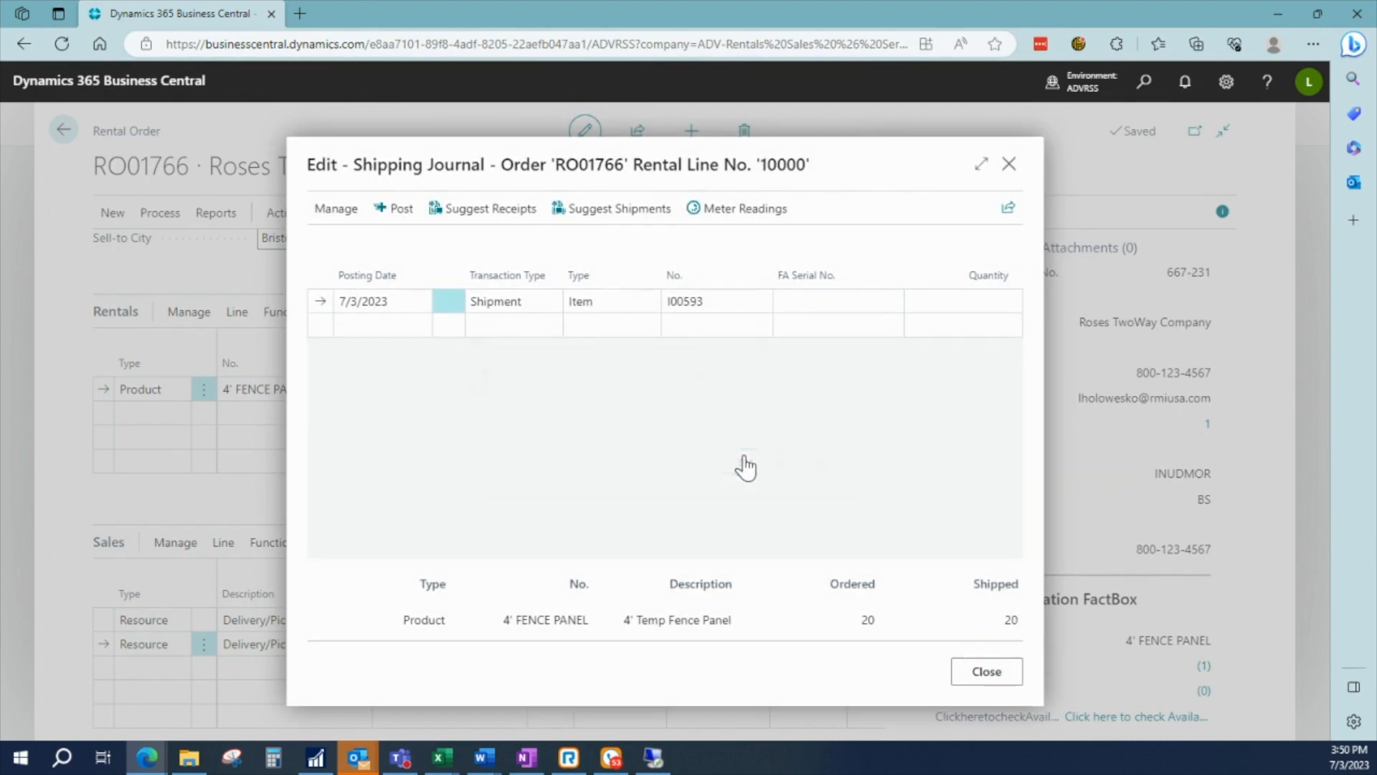
{"action": "left_click", "coordinate": [987, 672]}
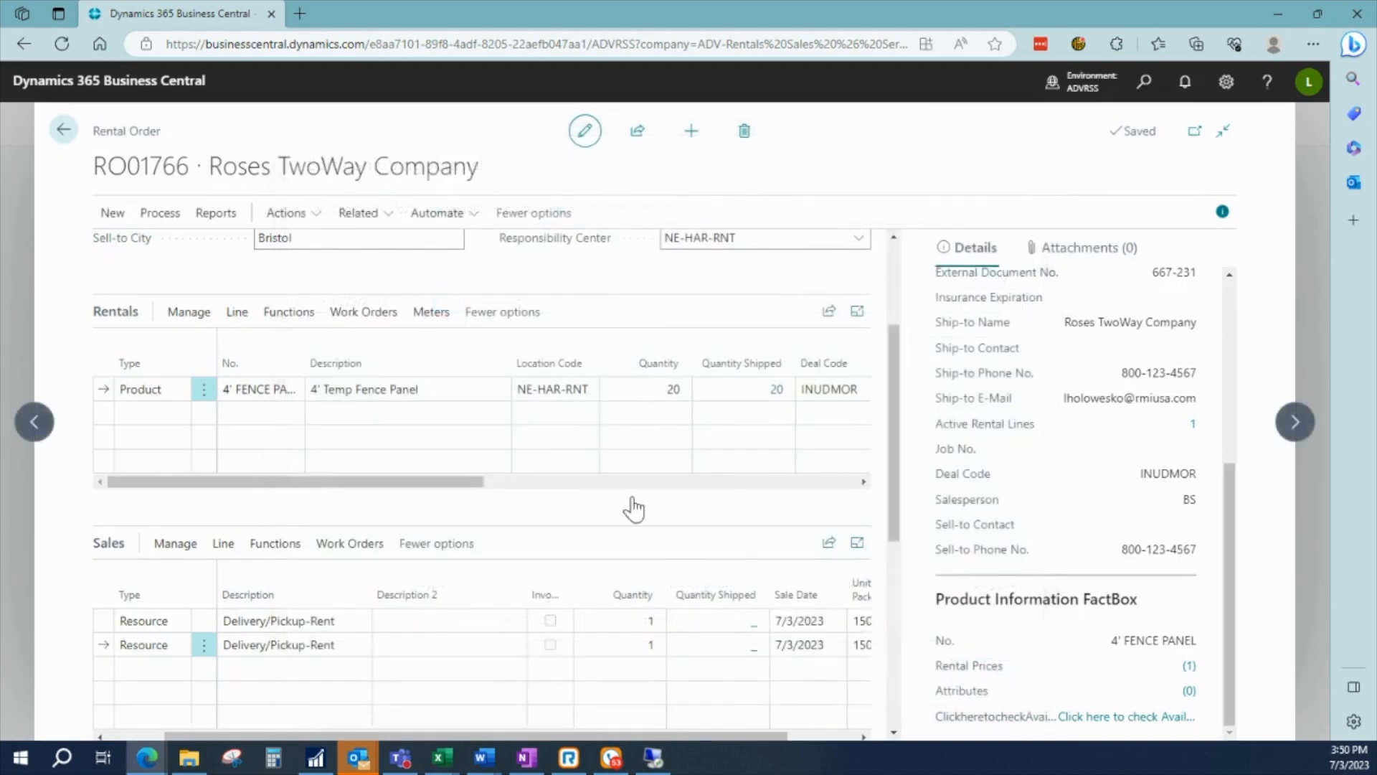
- Review the shipped rental line and recheck the fence panel's stock and net availability by period
{"action": "left_click", "coordinate": [681, 391]}
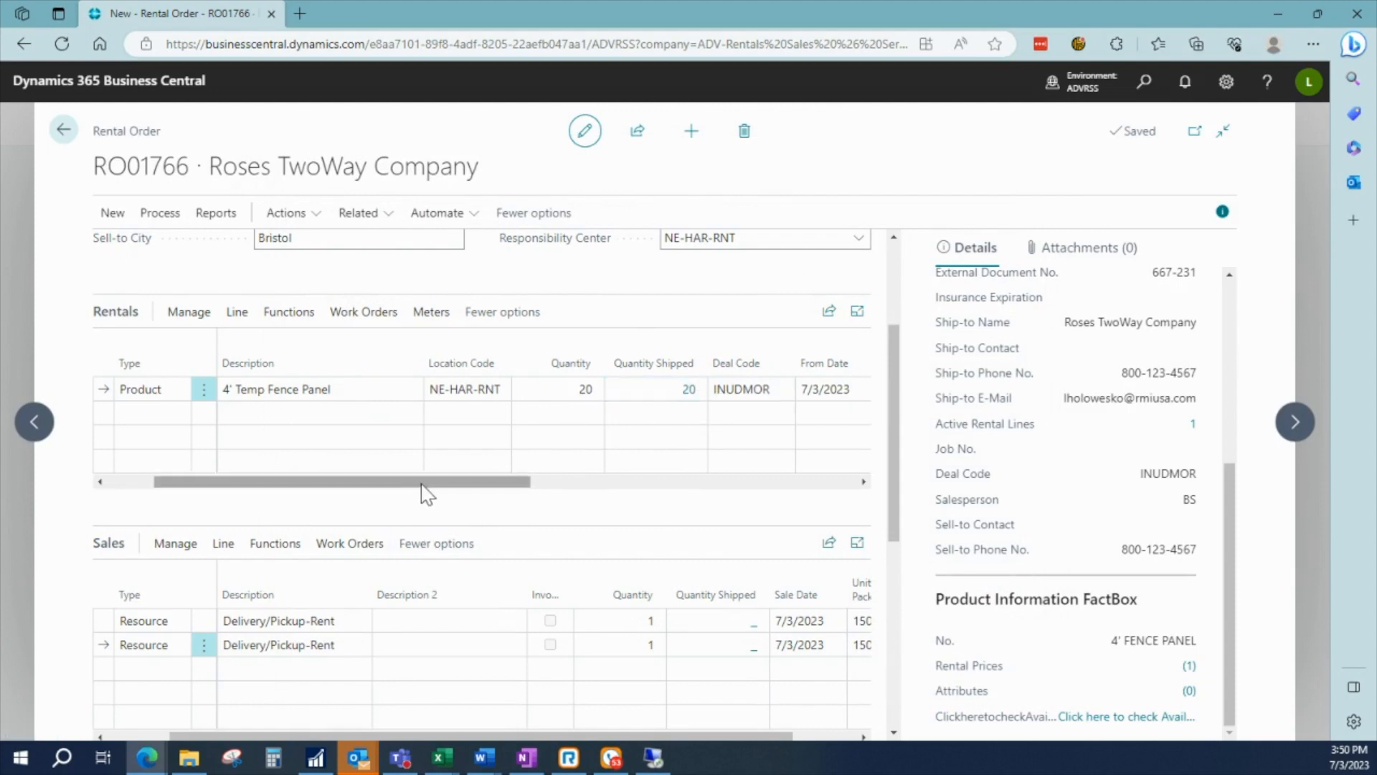
{"action": "left_click_drag", "start_coordinate": [426, 493], "coordinate": [381, 495]}
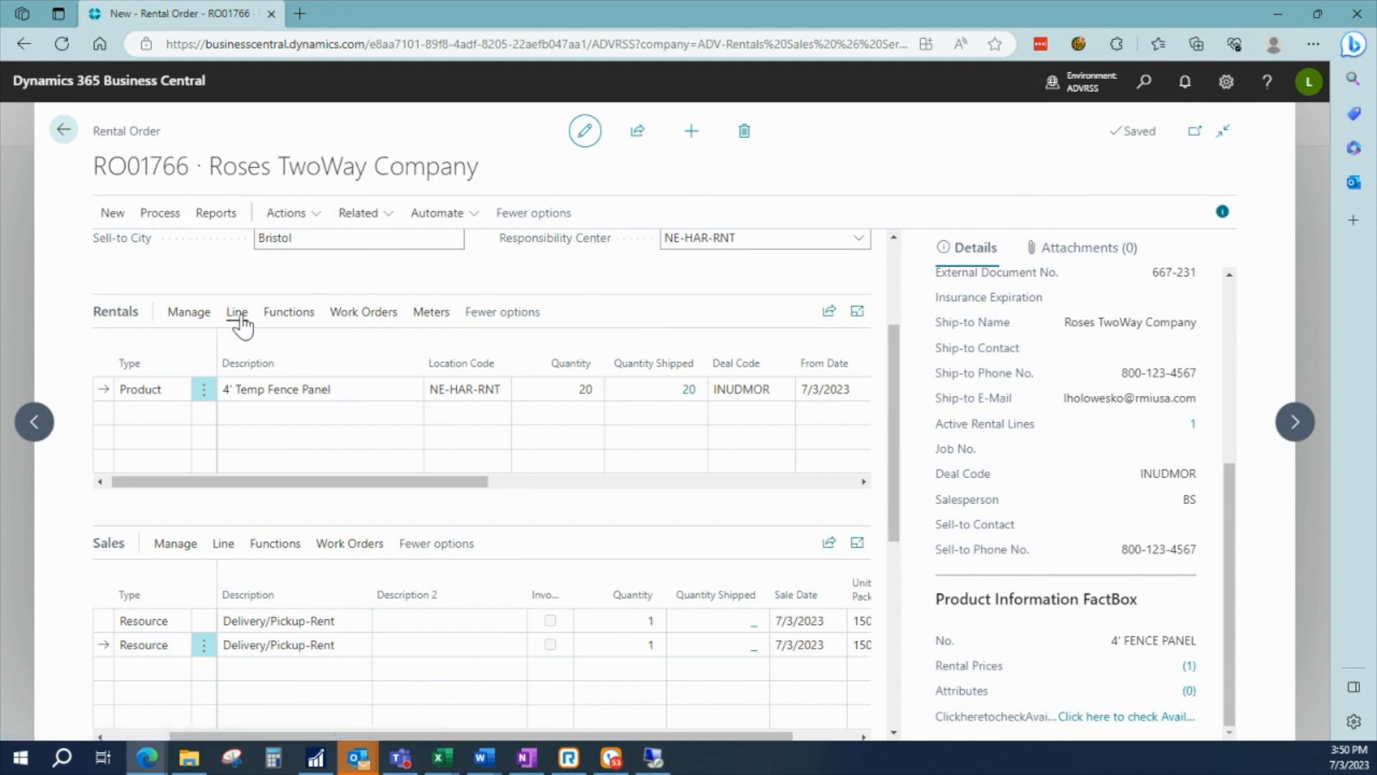
{"action": "left_click", "coordinate": [1095, 717]}
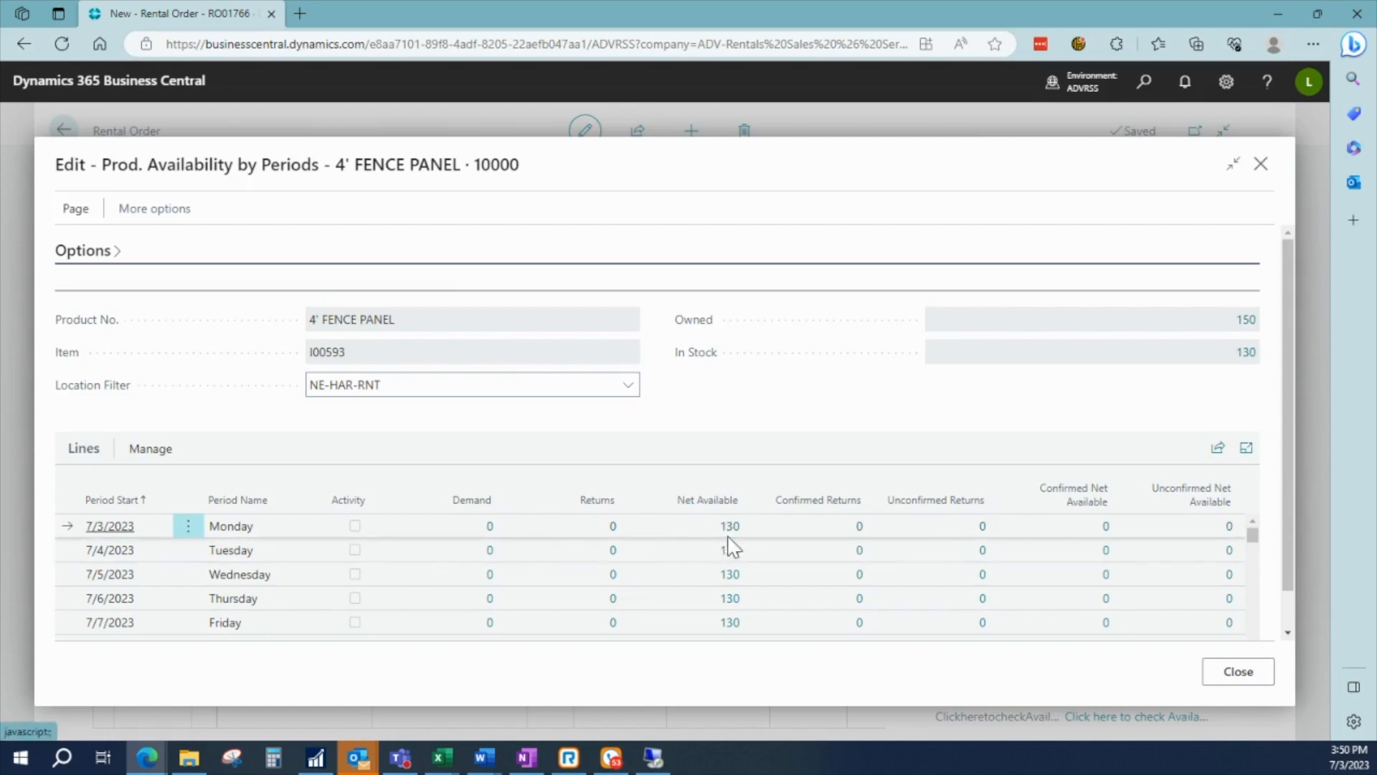
{"action": "left_click", "coordinate": [1228, 671]}
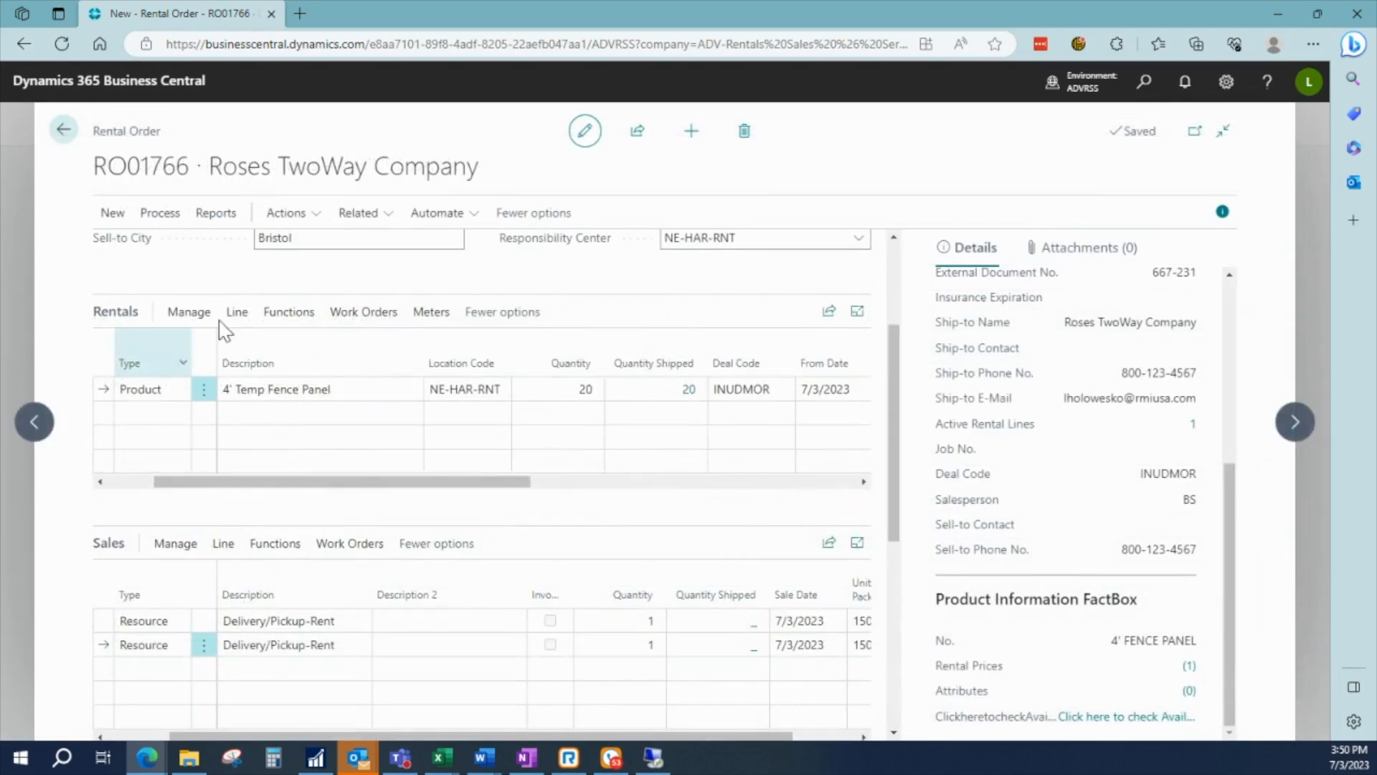
- Enter a shipment of 5 fence panels with posting date 7/6/2023 in the rental line's shipping journal
{"action": "left_click", "coordinate": [237, 313]}
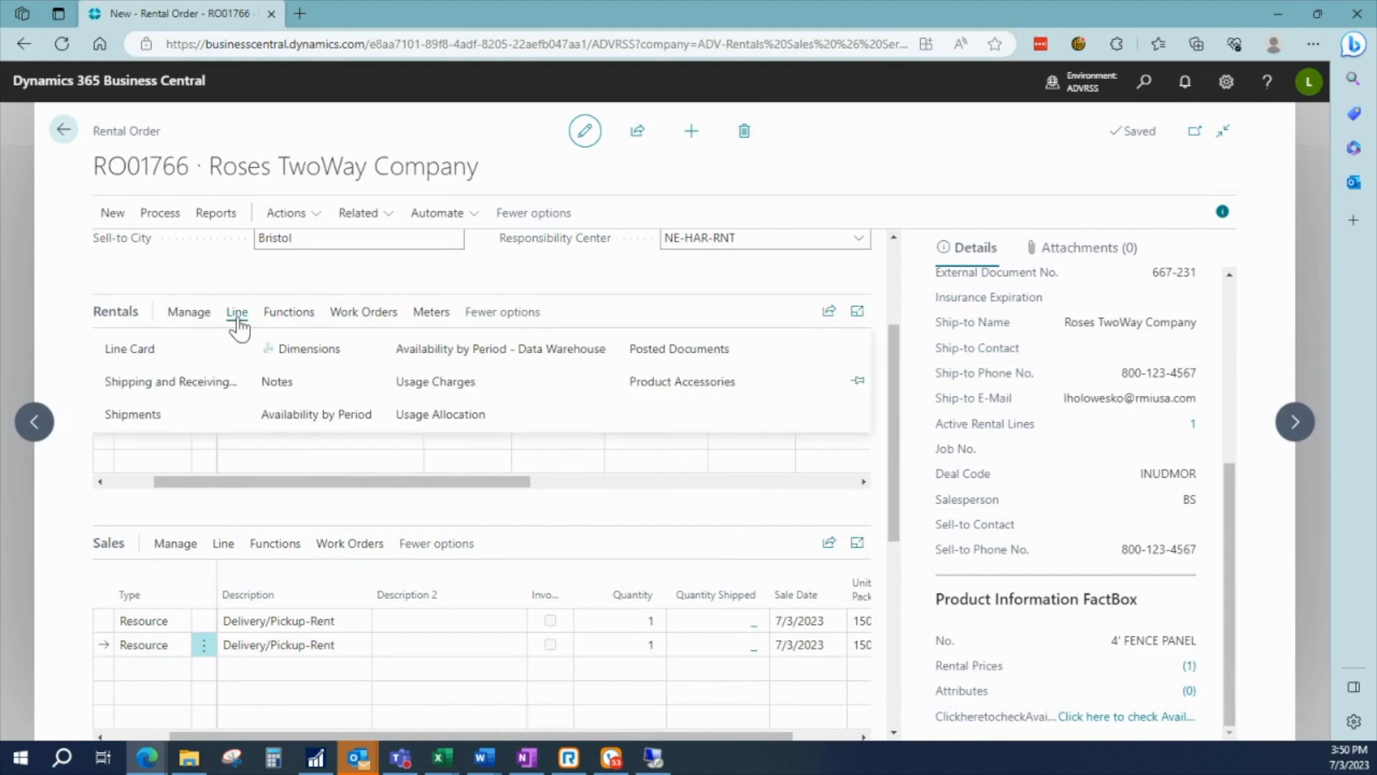
{"action": "left_click", "coordinate": [136, 387]}
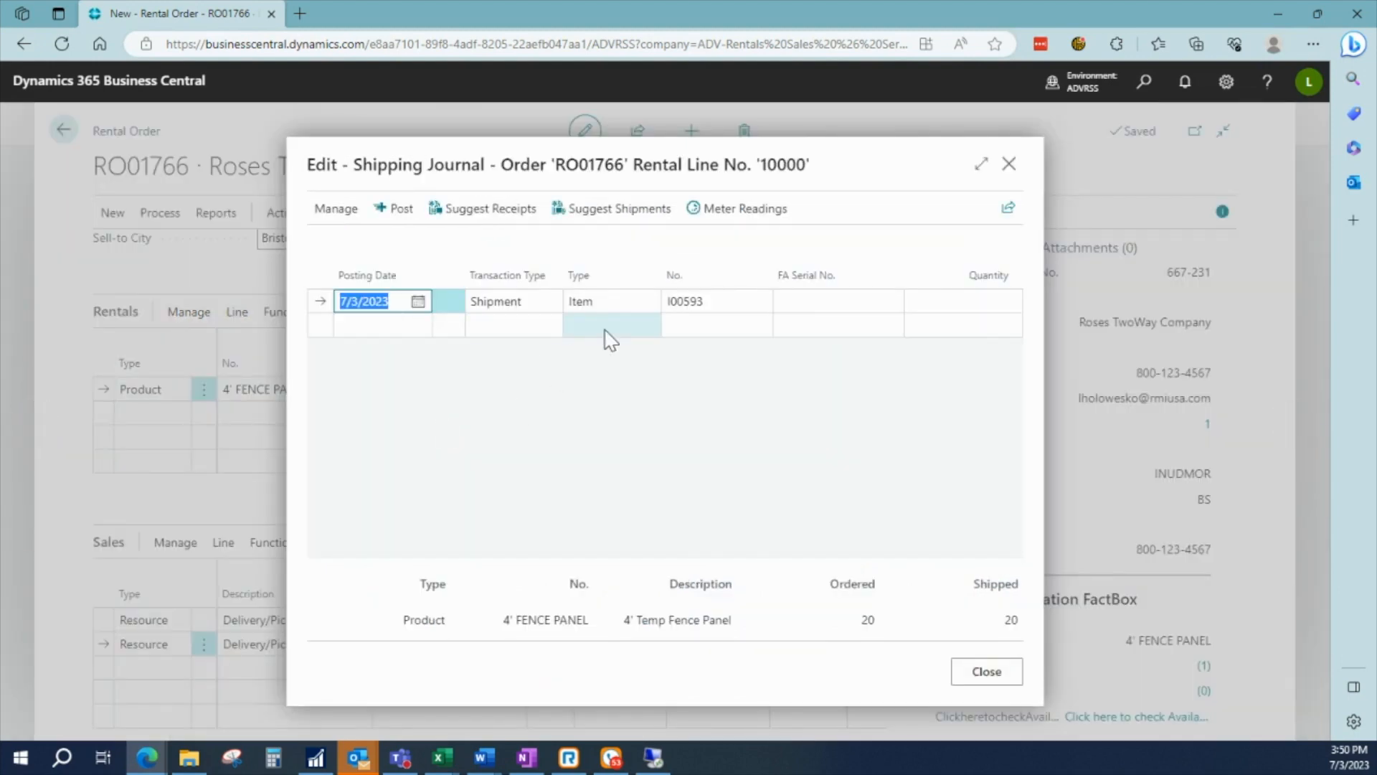
{"action": "type", "text": "0706"}
{"action": "key", "text": "Tab"}
{"action": "key", "text": "Tab"}
{"action": "key", "text": "Tab"}
{"action": "key", "text": "Tab"}
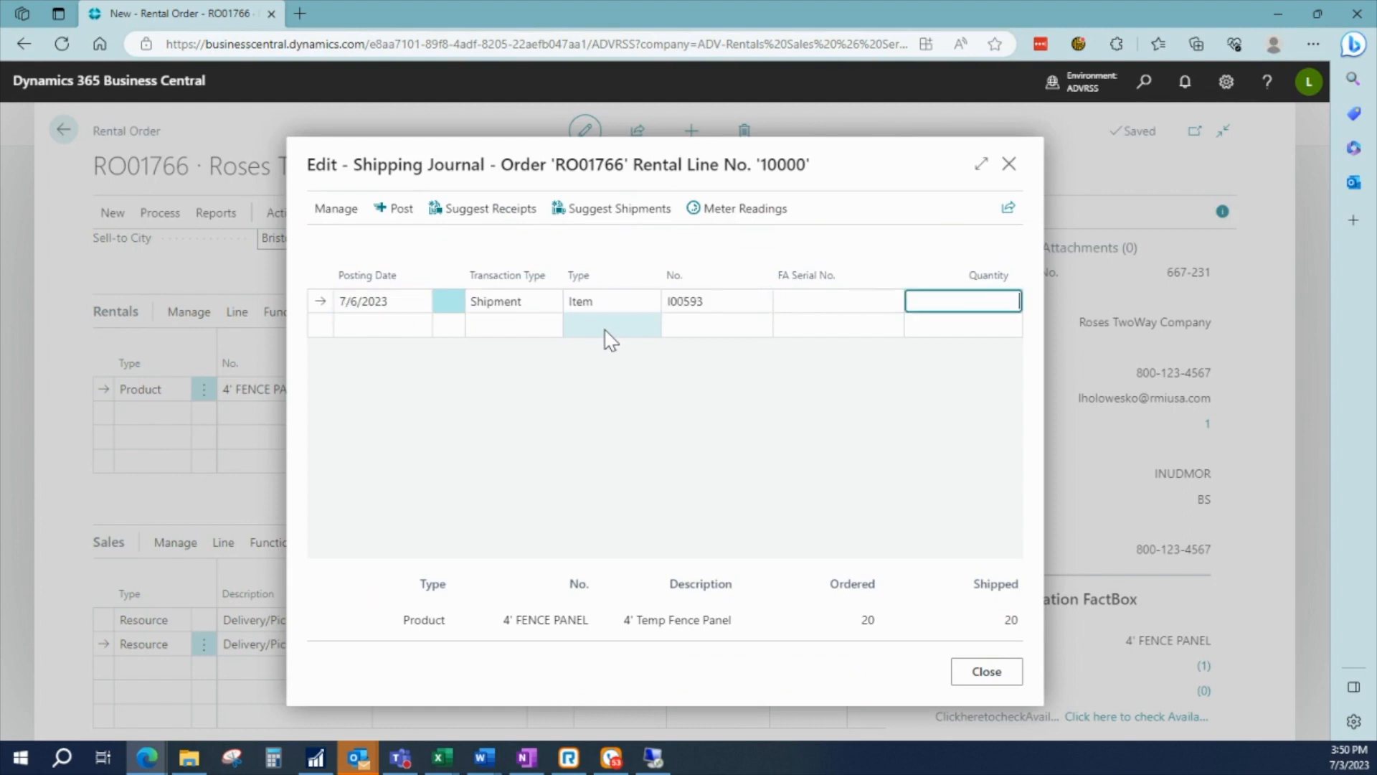
{"action": "key", "text": "Tab"}
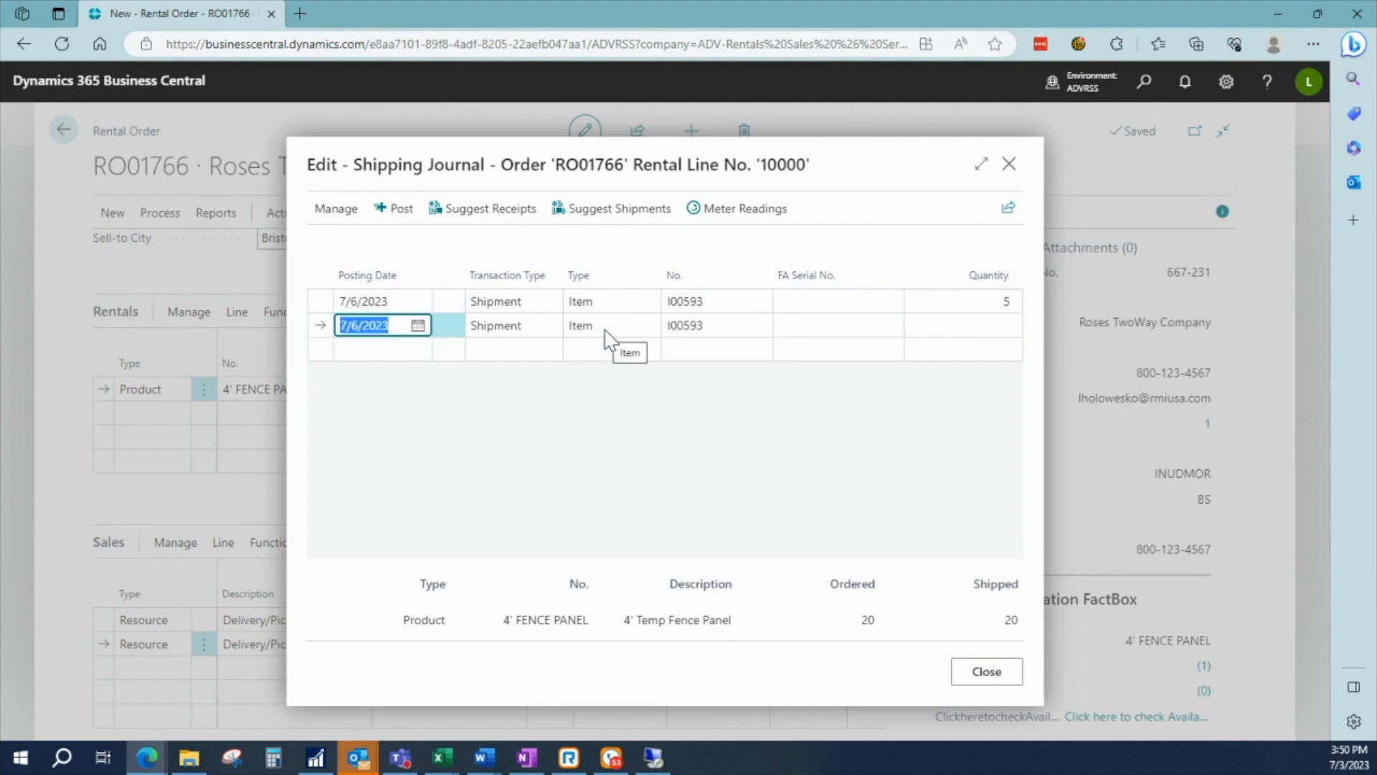
- Post the 5-panel shipment, close the journal, and check the rental line's ordered and shipped quantities
{"action": "key", "text": "Up"}
{"action": "left_click", "coordinate": [395, 209]}
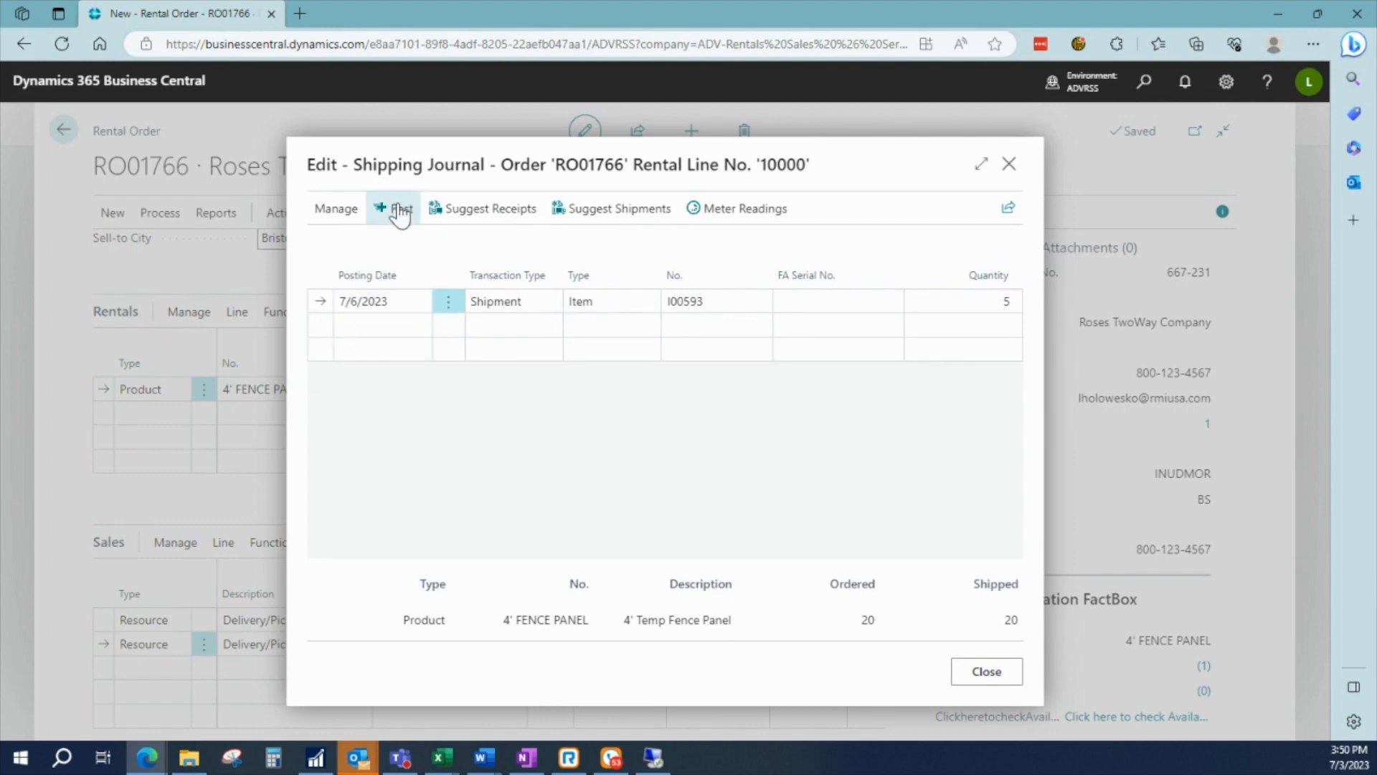
{"action": "left_click", "coordinate": [741, 465]}
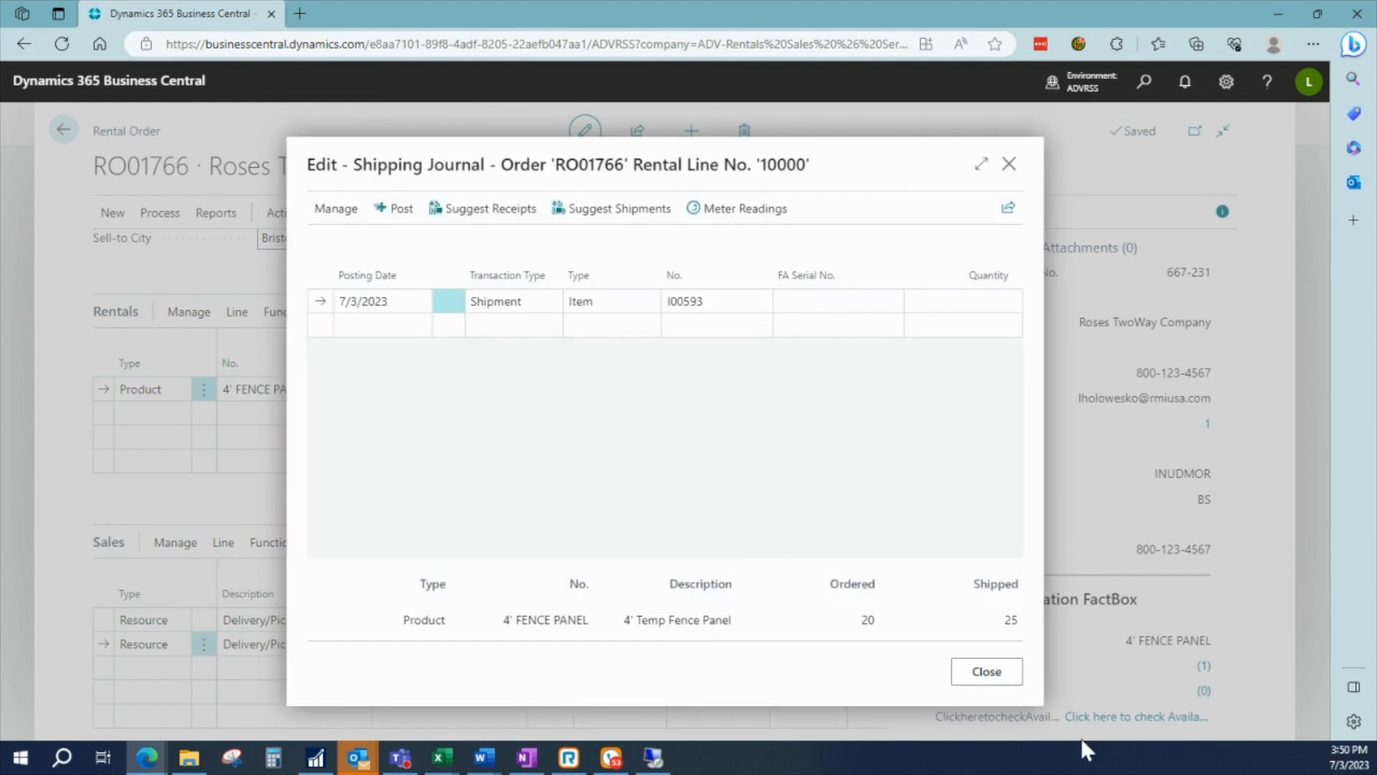
{"action": "left_click", "coordinate": [987, 671]}
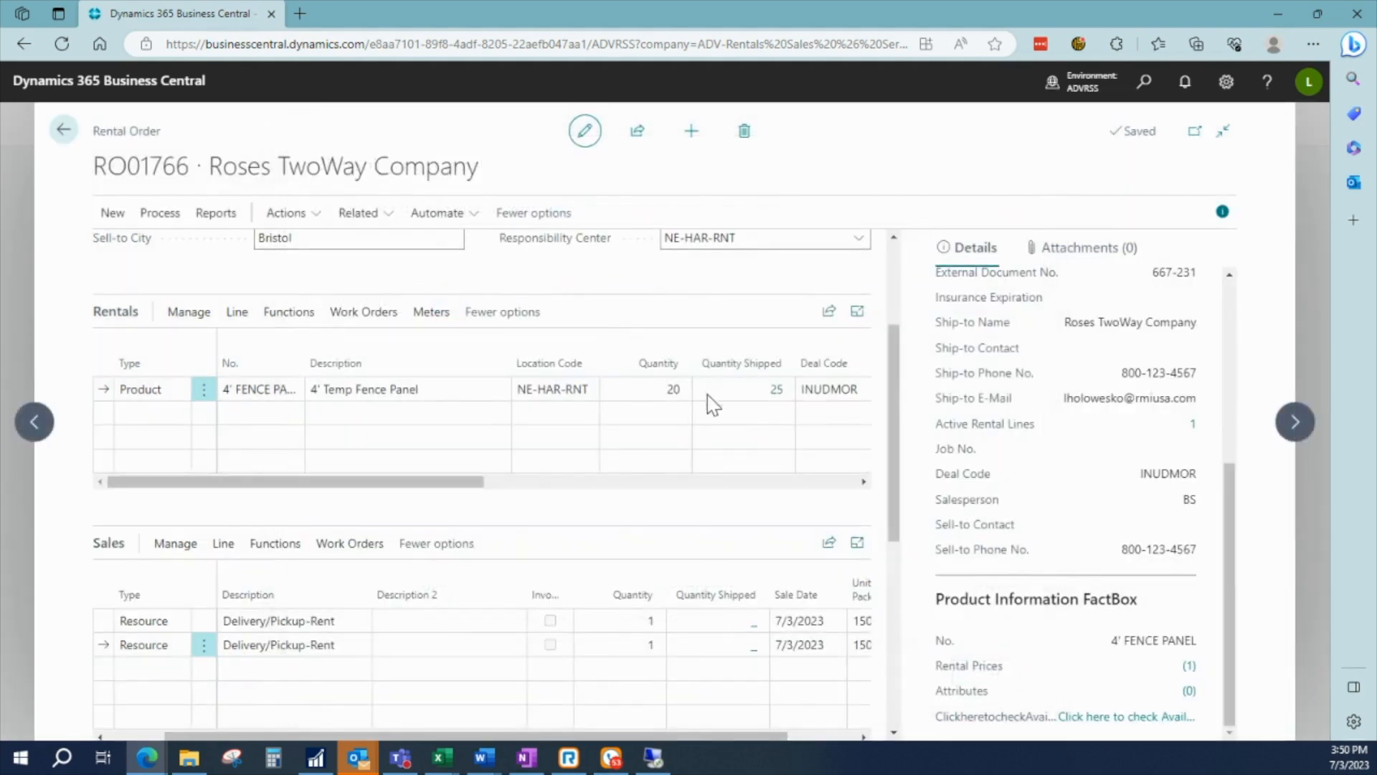
{"action": "left_click", "coordinate": [755, 393]}
{"action": "left_click", "coordinate": [663, 390]}
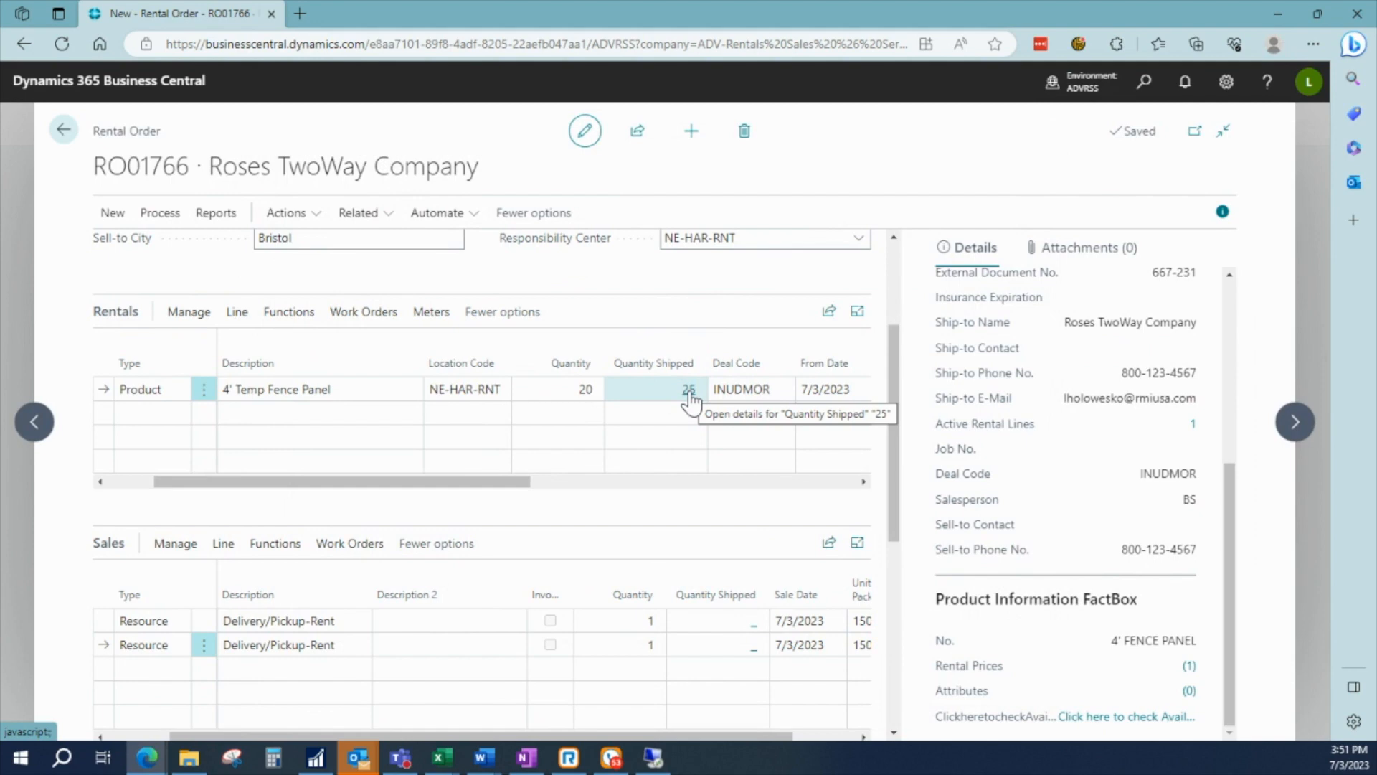
- Enter a receipt of 10 fence panels with posting date 7/16/2023 in the rental line's shipping journal
{"action": "left_click", "coordinate": [135, 483]}
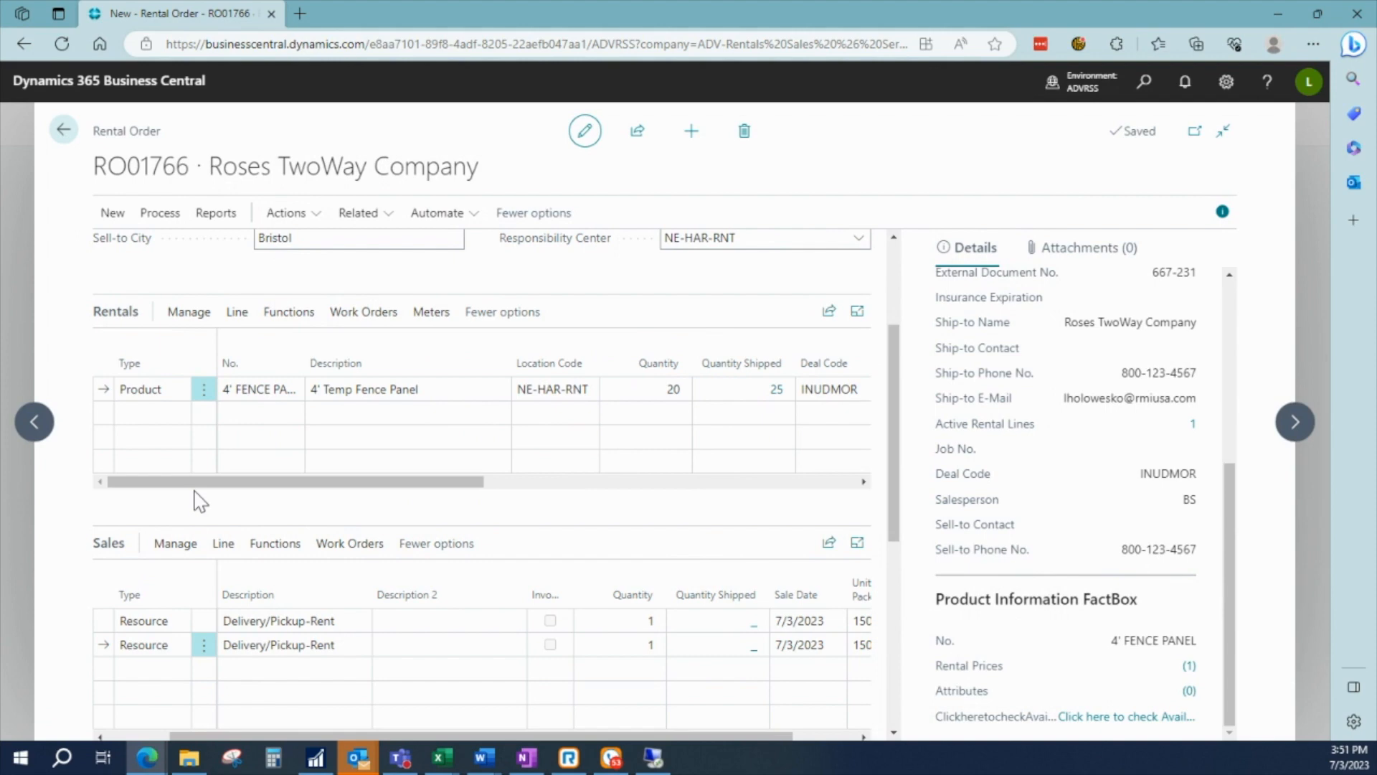
{"action": "left_click", "coordinate": [237, 315]}
{"action": "left_click", "coordinate": [199, 393]}
{"action": "type", "text": "0"}
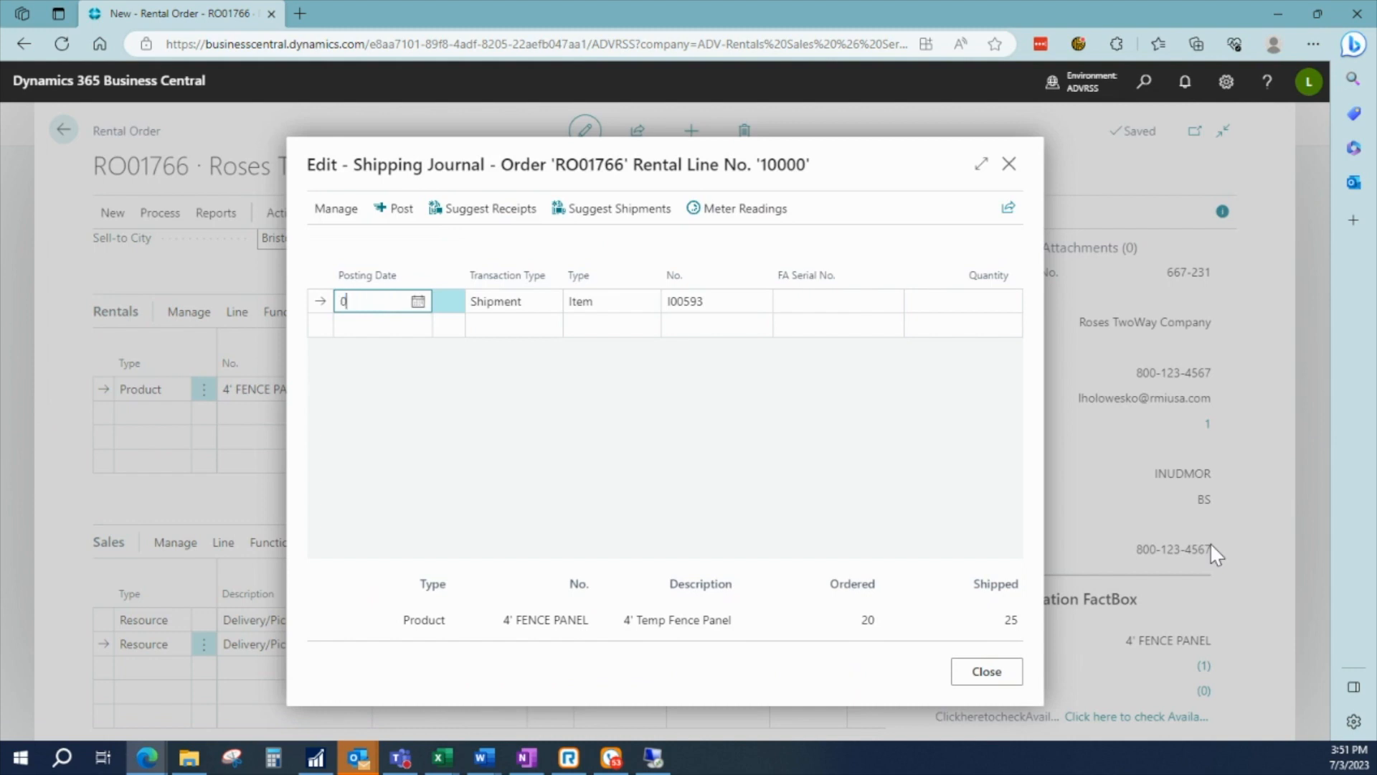
{"action": "type", "text": "716"}
{"action": "key", "text": "Tab"}
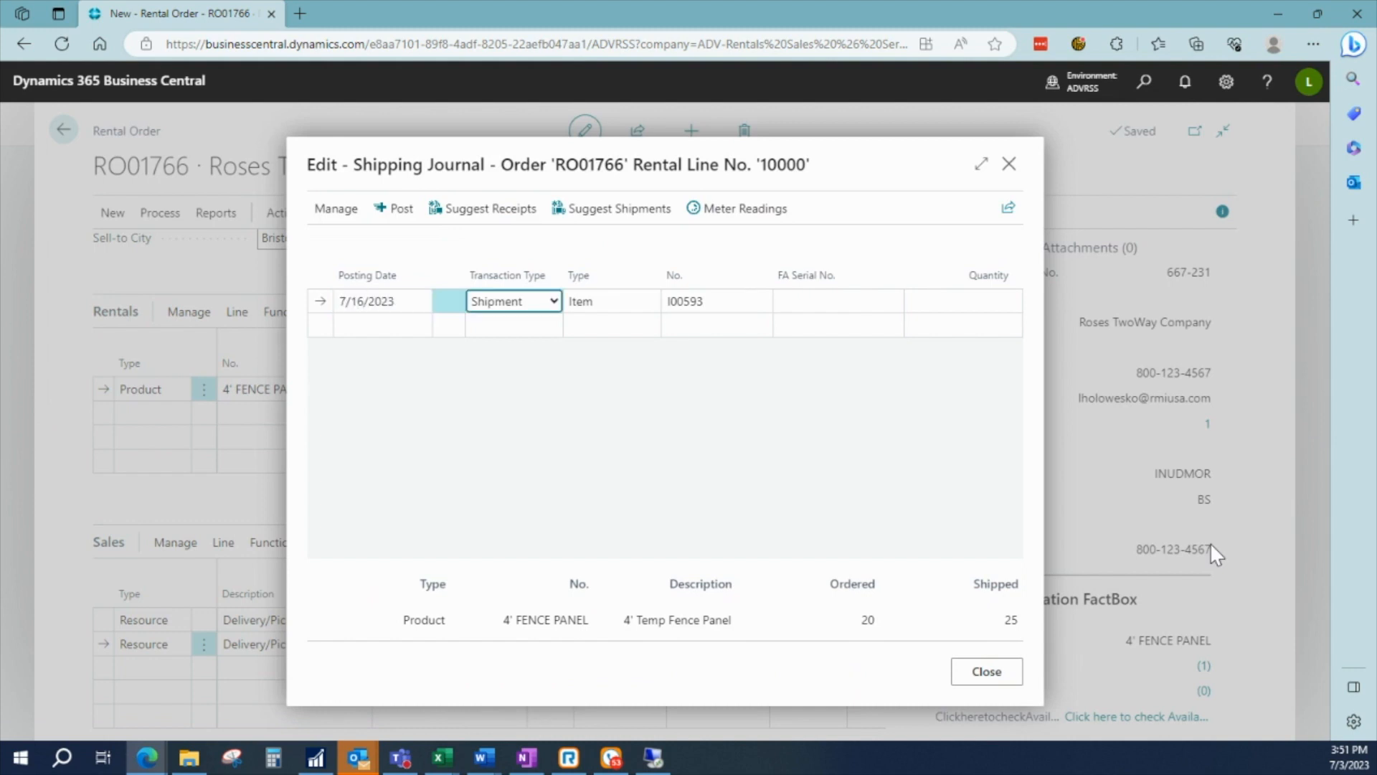
{"action": "key", "text": "r"}
{"action": "key", "text": "Tab"}
{"action": "key", "text": "Tab"}
{"action": "key", "text": "Tab"}
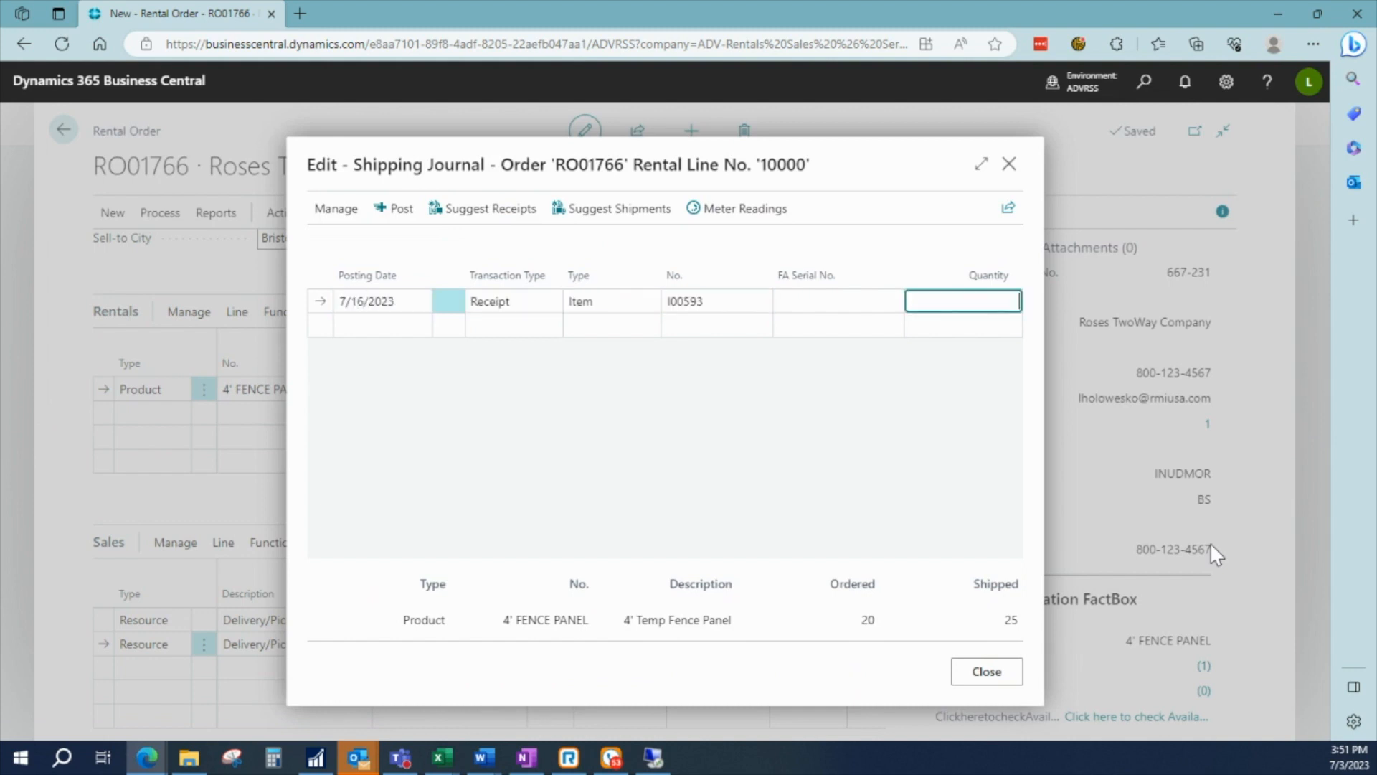
{"action": "type", "text": "10"}
{"action": "key", "text": "Return"}
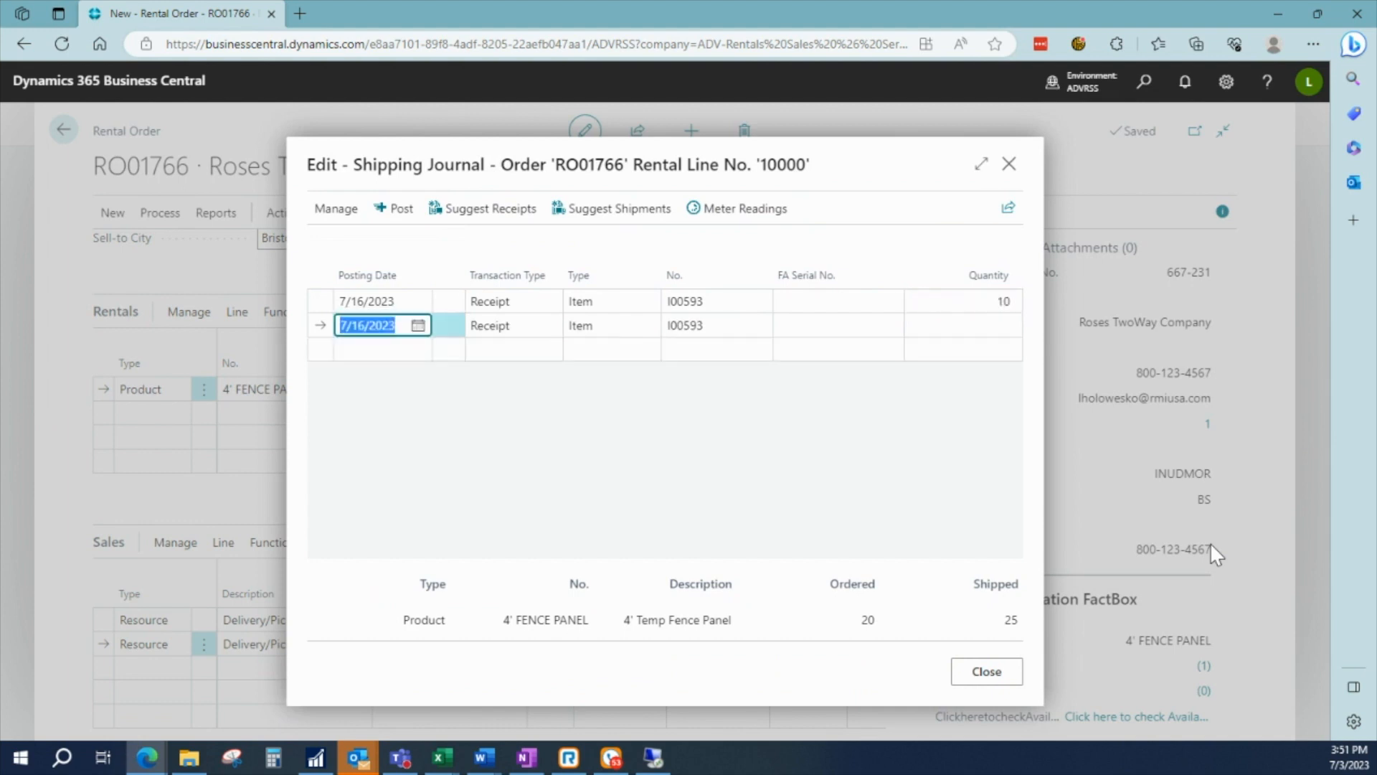
- Post the receipt of the returned fence panels and close the shipping journal
{"action": "left_click", "coordinate": [414, 228]}
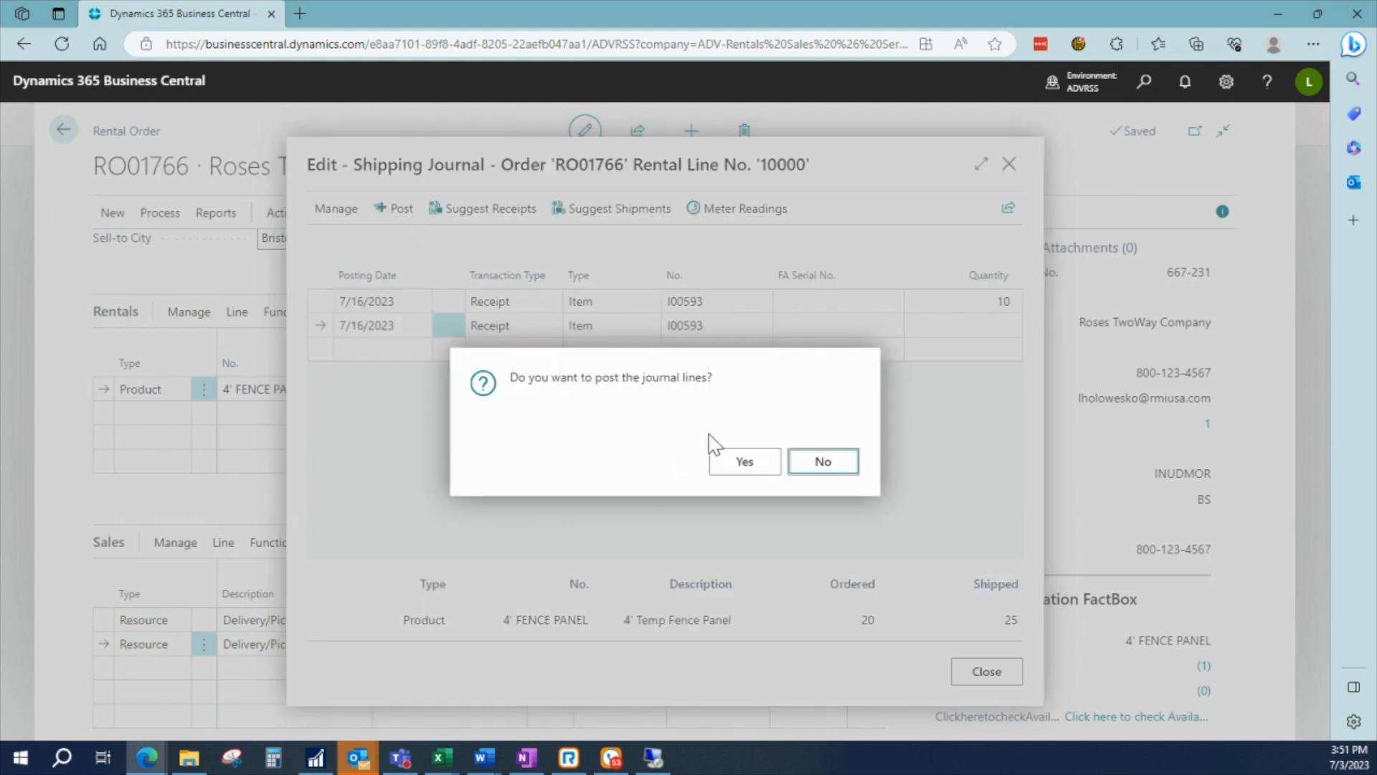
{"action": "left_click", "coordinate": [727, 472]}
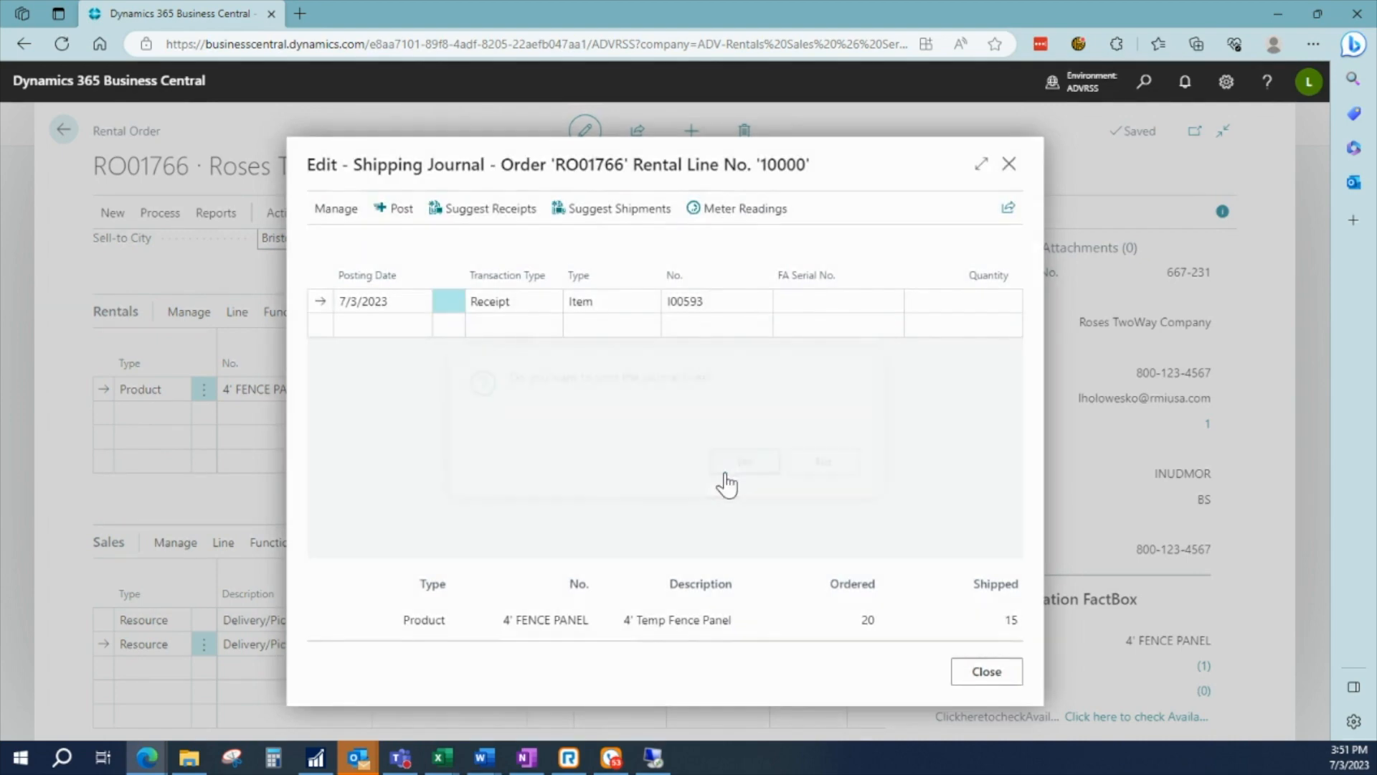
{"action": "left_click", "coordinate": [987, 673]}
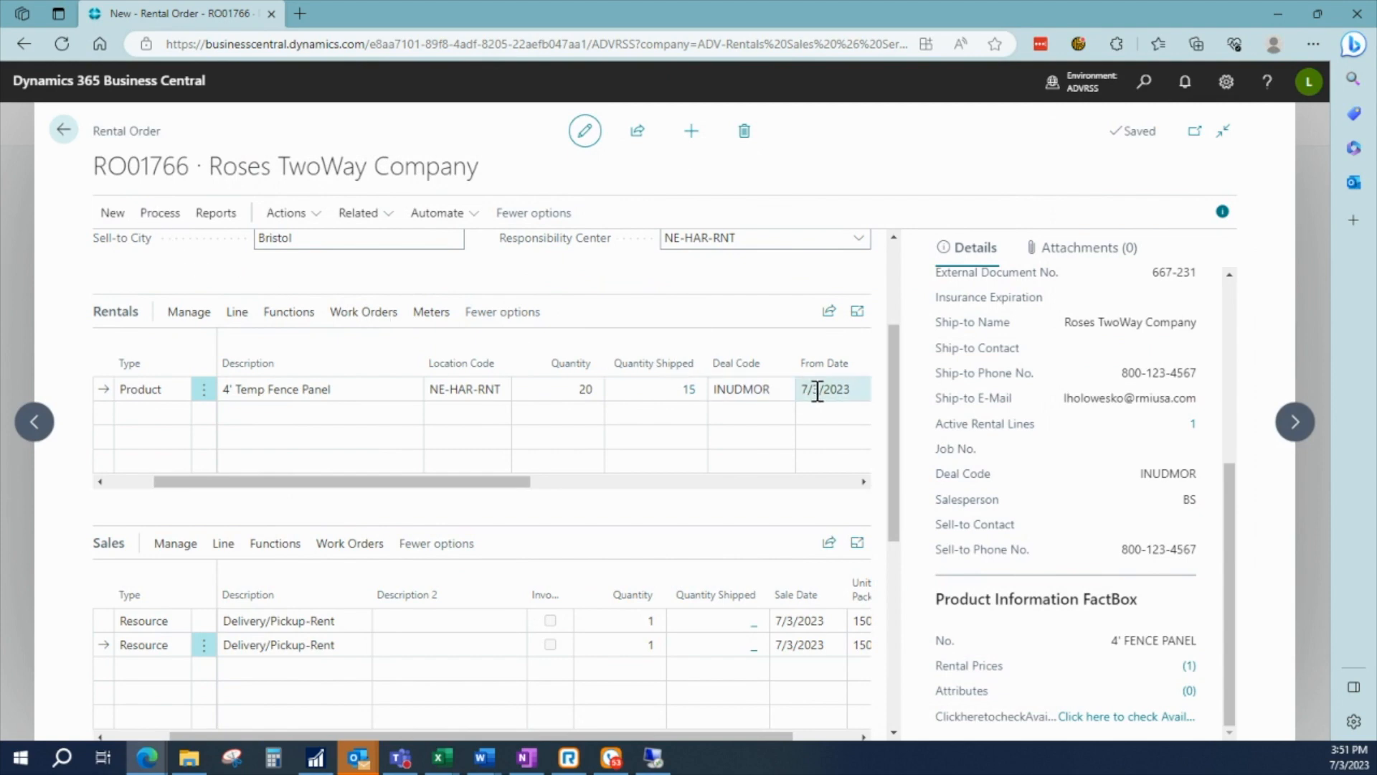
- Export the rental order's test report as a PDF with Equipment Balance shown and a Select Thru Date of 8/3/2023
{"action": "left_click", "coordinate": [198, 215]}
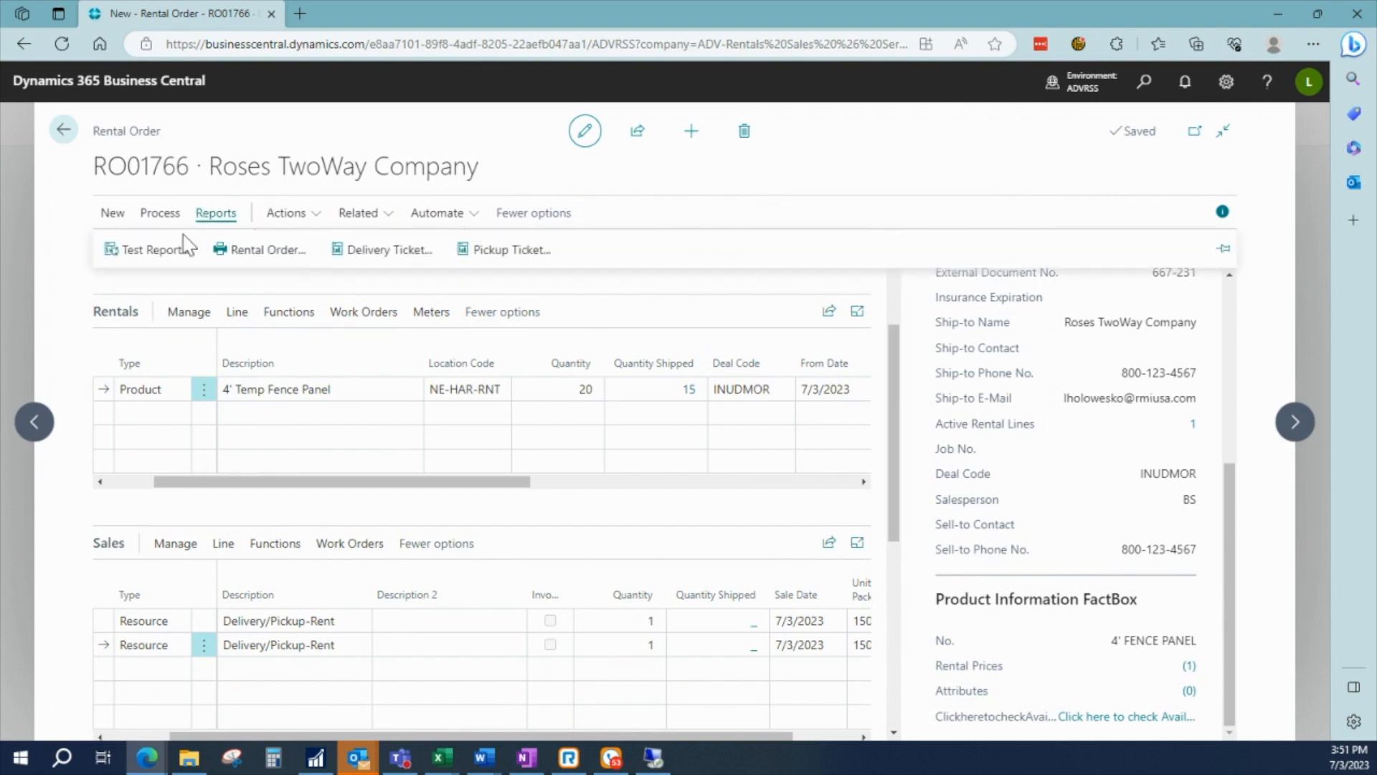
{"action": "left_click", "coordinate": [160, 254]}
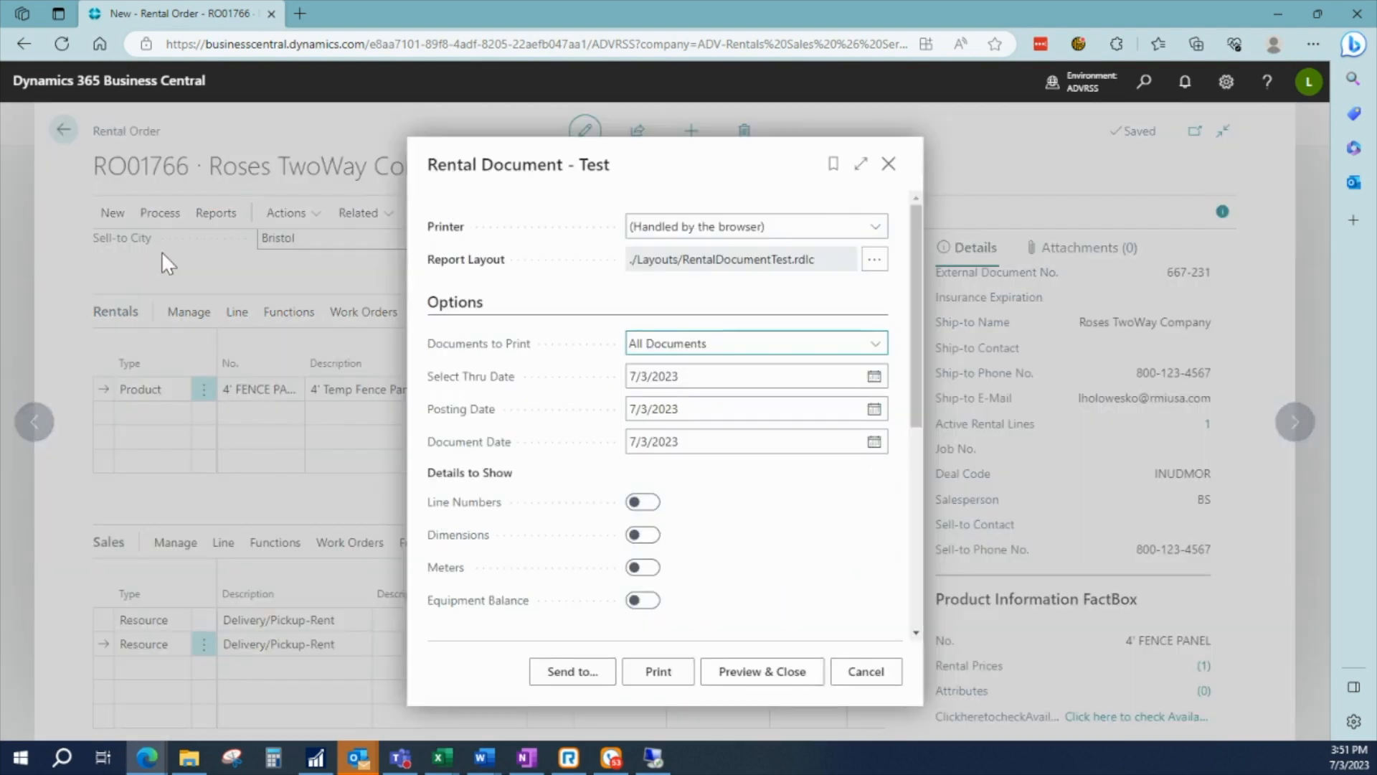
{"action": "left_click", "coordinate": [642, 602]}
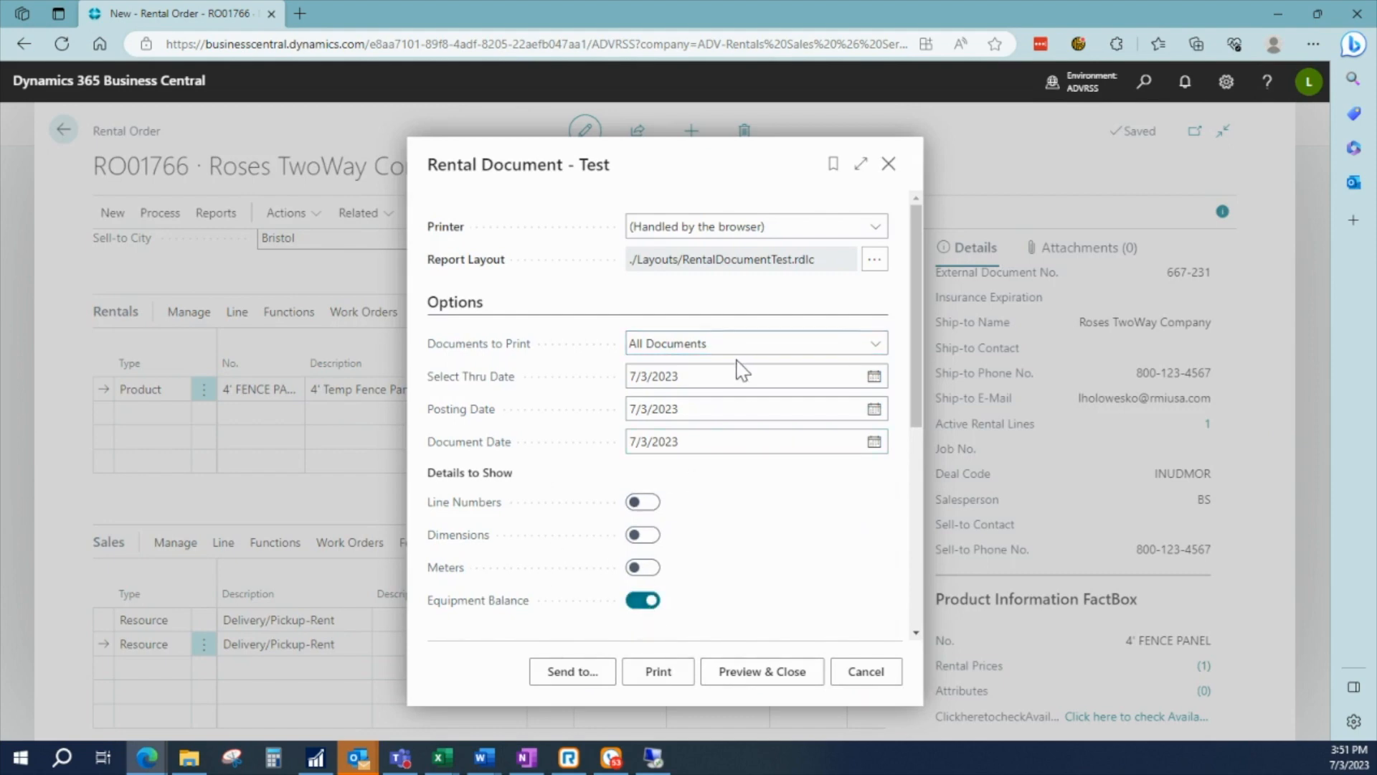
{"action": "left_click", "coordinate": [723, 378]}
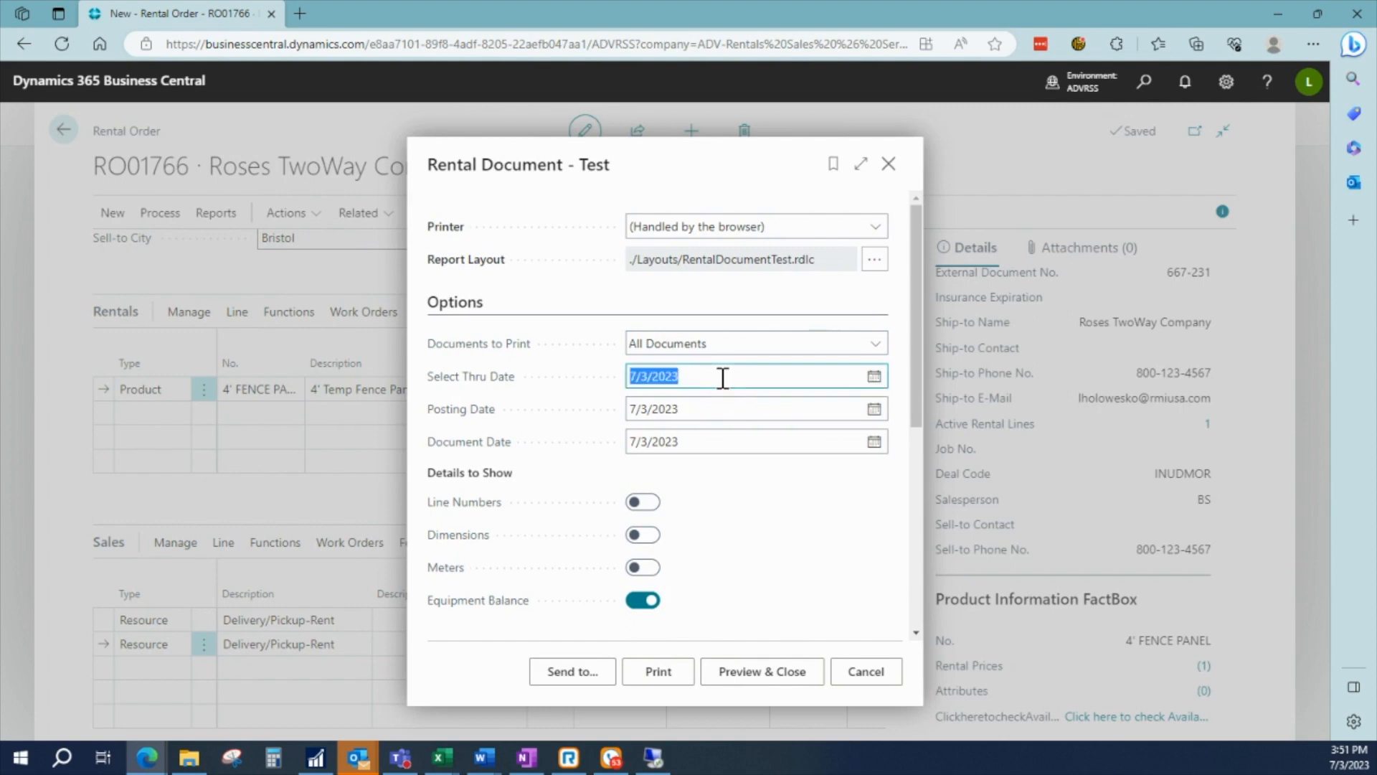
{"action": "type", "text": "0803"}
{"action": "left_click", "coordinate": [588, 683]}
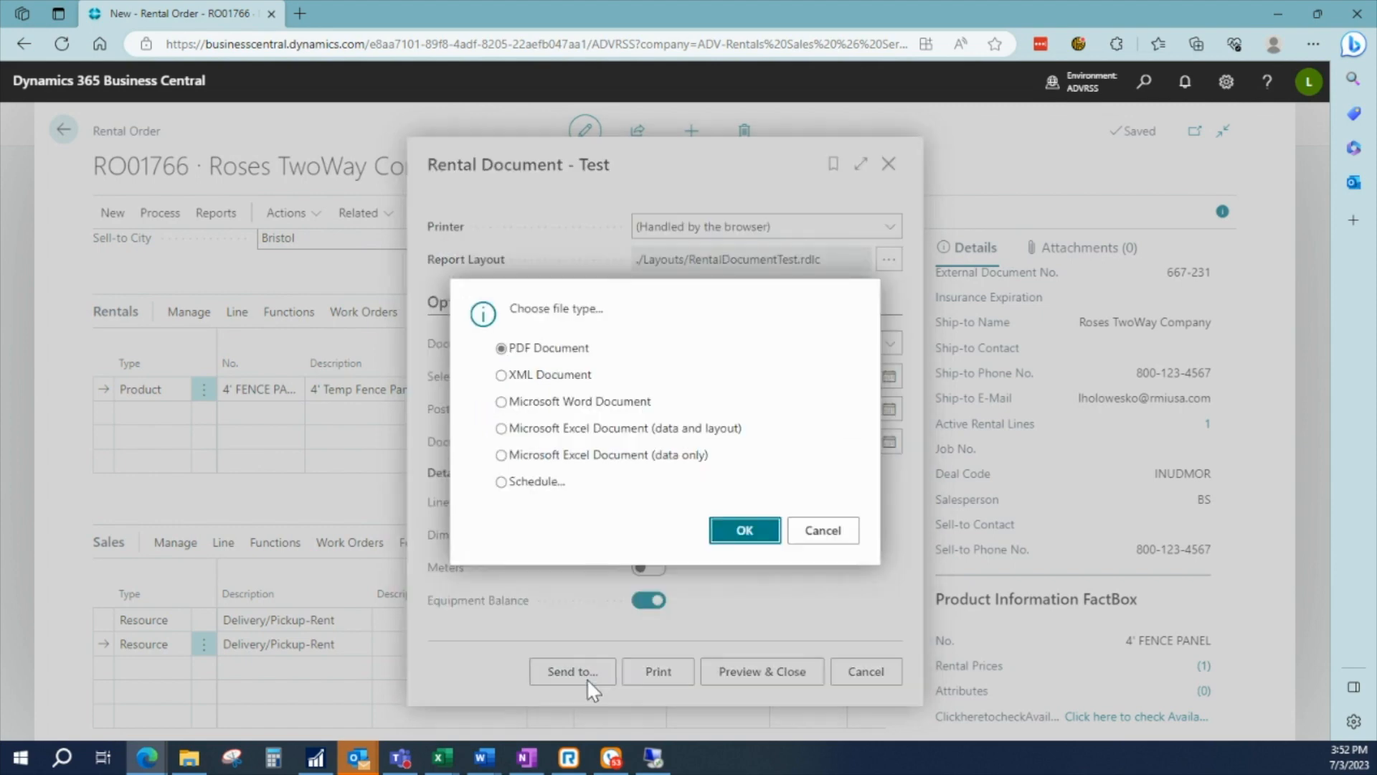
{"action": "left_click", "coordinate": [743, 531]}
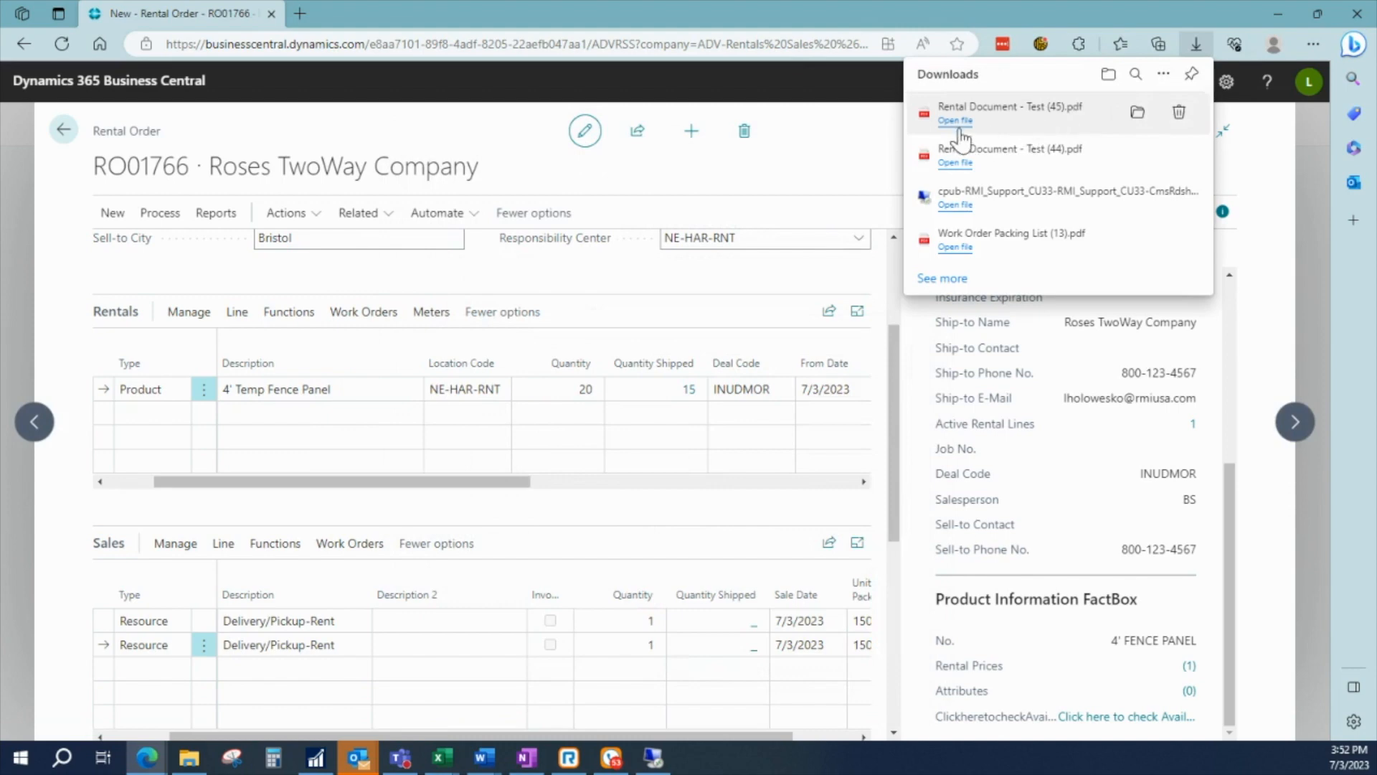
- Open the downloaded test report, review the equipment balance by period, sale lines and totals, and close the PDF
{"action": "left_click", "coordinate": [955, 120]}
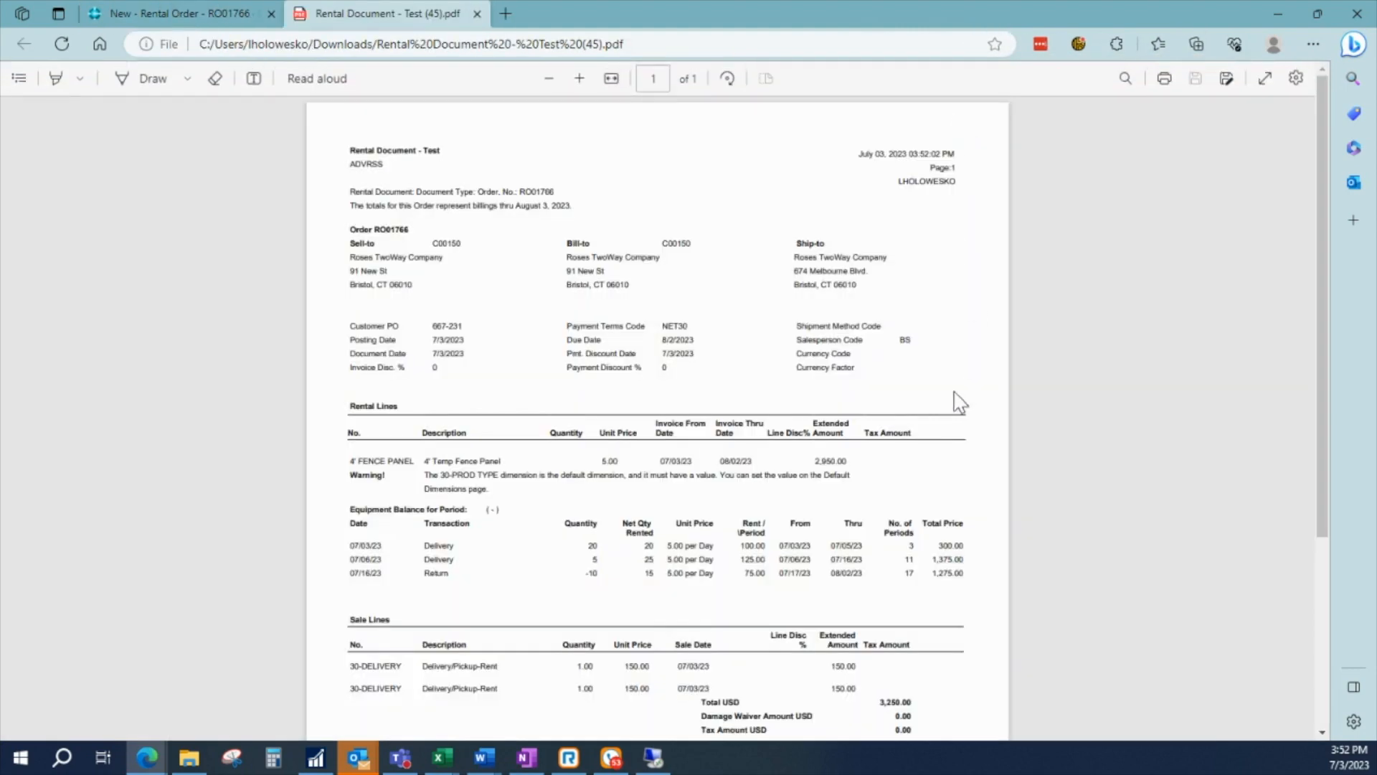
{"action": "scroll", "coordinate": [429, 456], "scroll_direction": "down", "scroll_amount": 3}
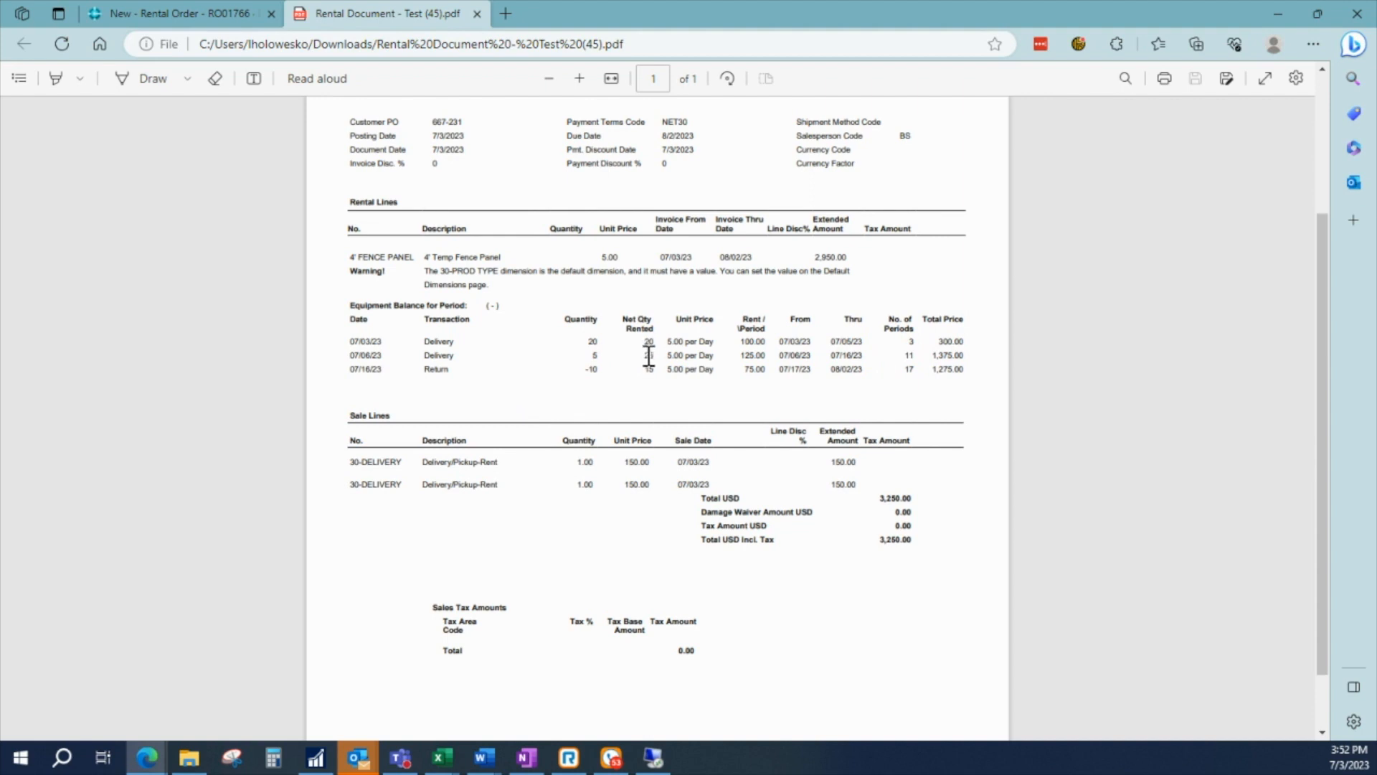
{"action": "left_click_drag", "start_coordinate": [647, 357], "coordinate": [654, 367]}
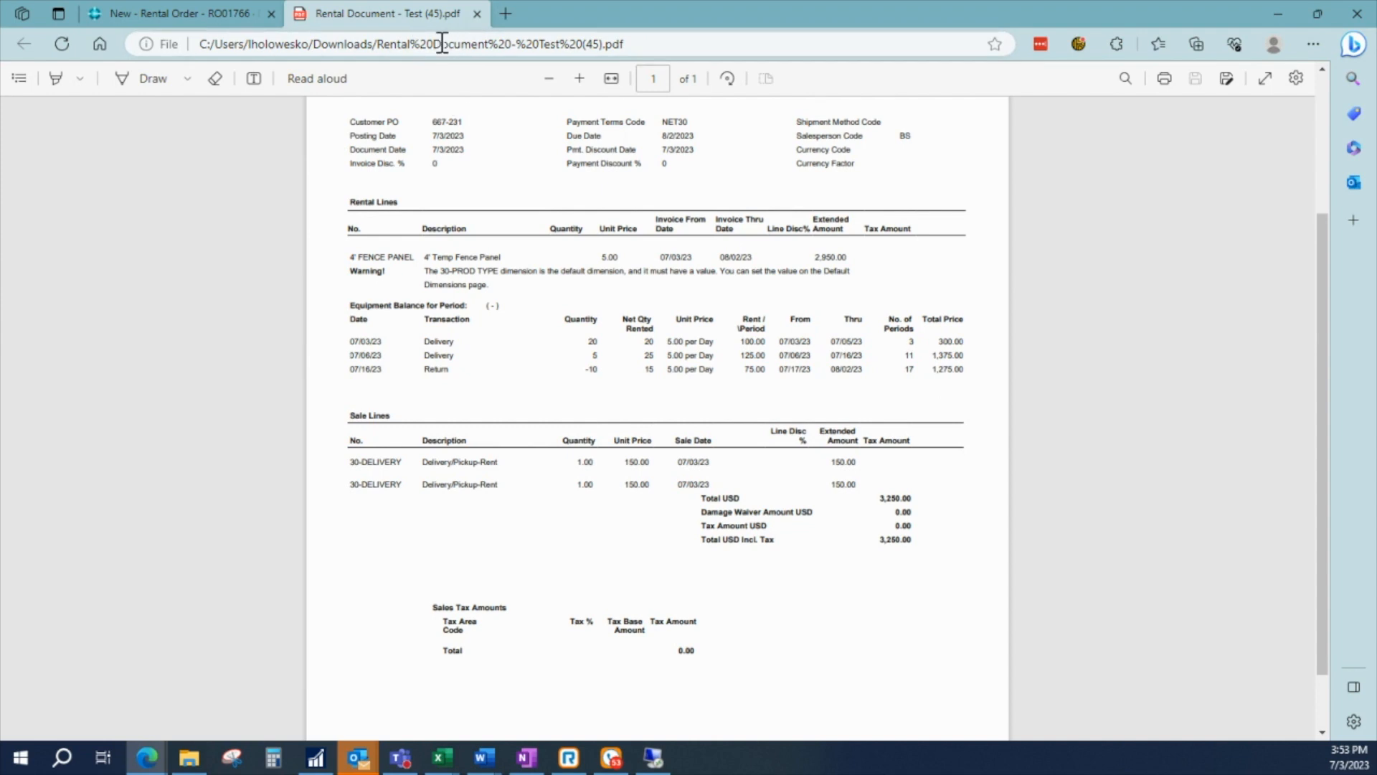
{"action": "left_click", "coordinate": [477, 14]}
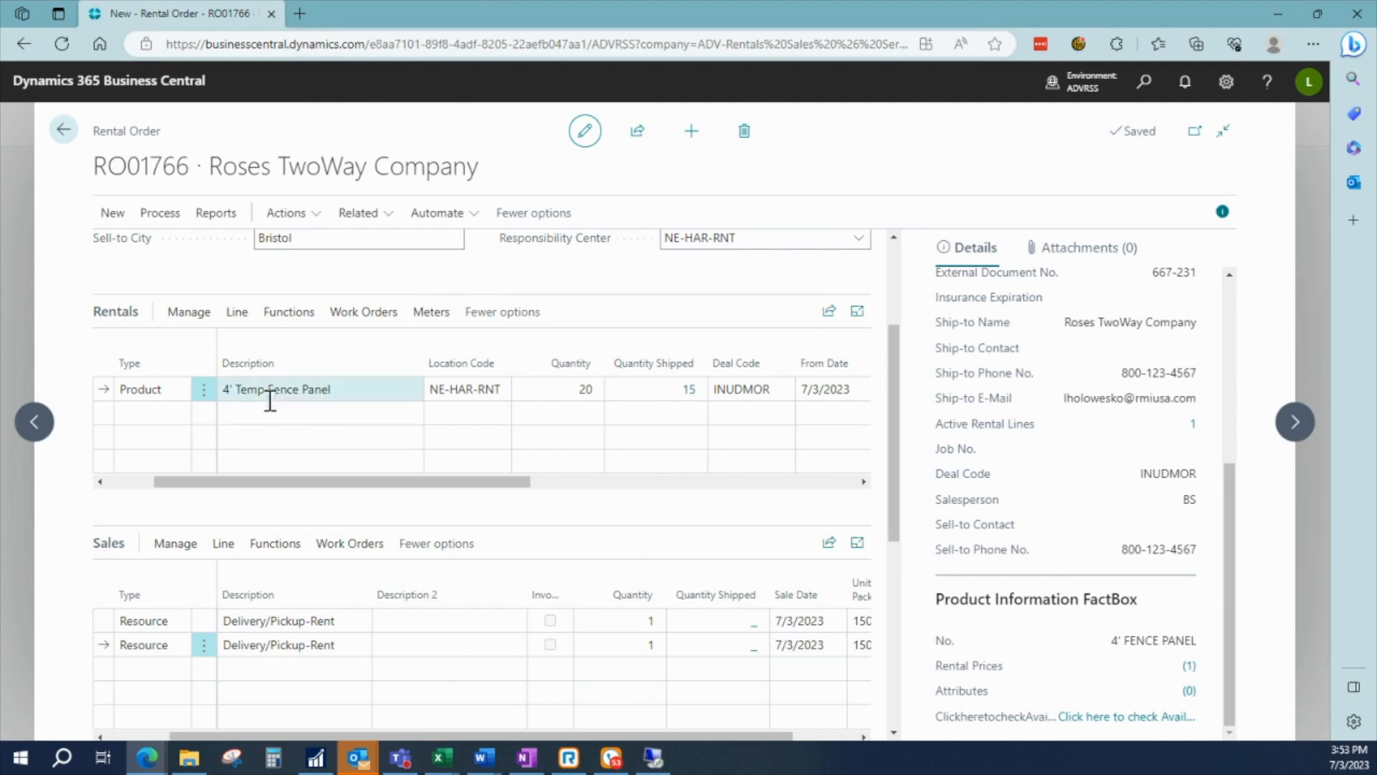